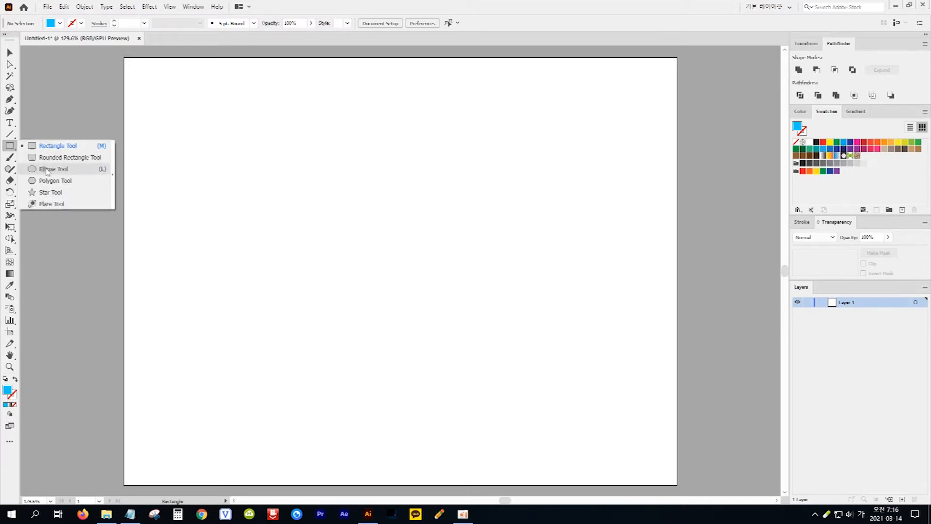
Step: Draw a circle about 210 by 204 pt on the artboard's upper left and make two overlapping copies below it, forming a triangle
{"action": "left_click", "coordinate": [48, 169]}
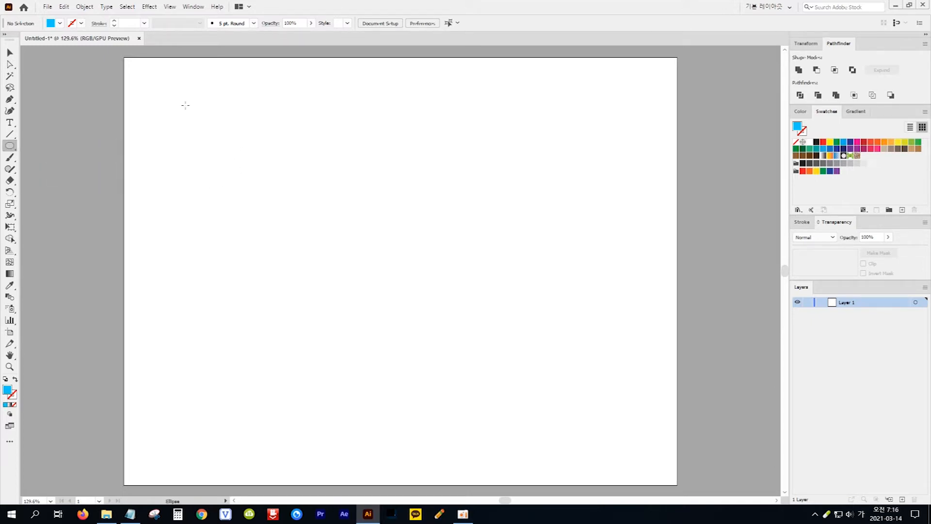
{"action": "left_click_drag", "start_coordinate": [190, 103], "coordinate": [338, 246]}
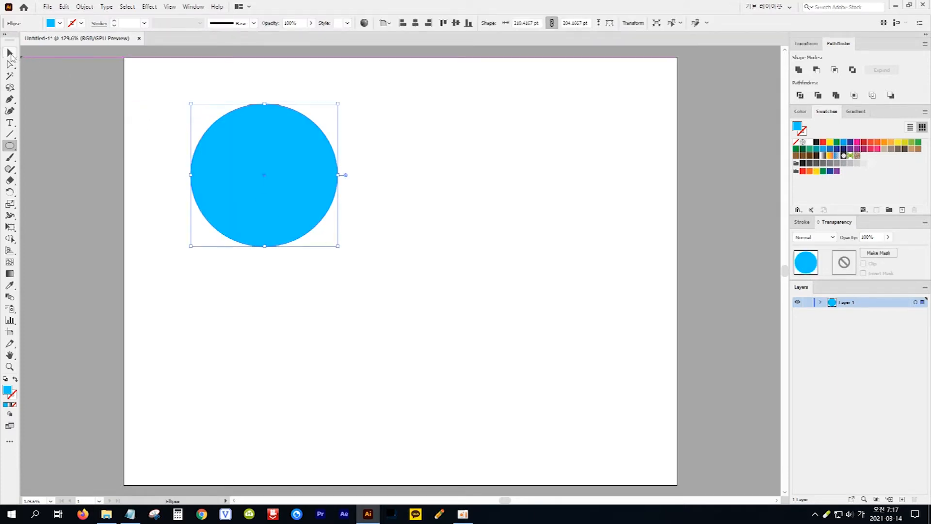
{"action": "left_click", "coordinate": [10, 53]}
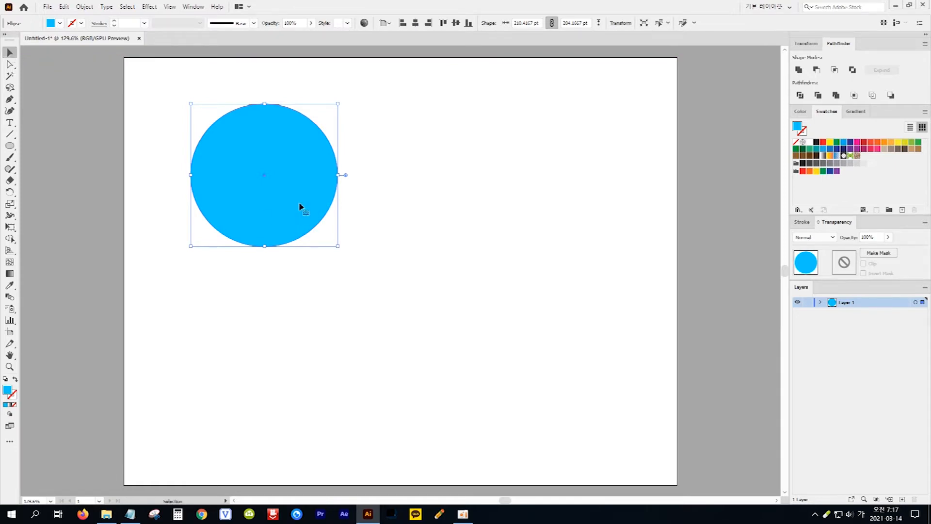
{"action": "left_click_drag", "start_coordinate": [301, 203], "coordinate": [248, 264]}
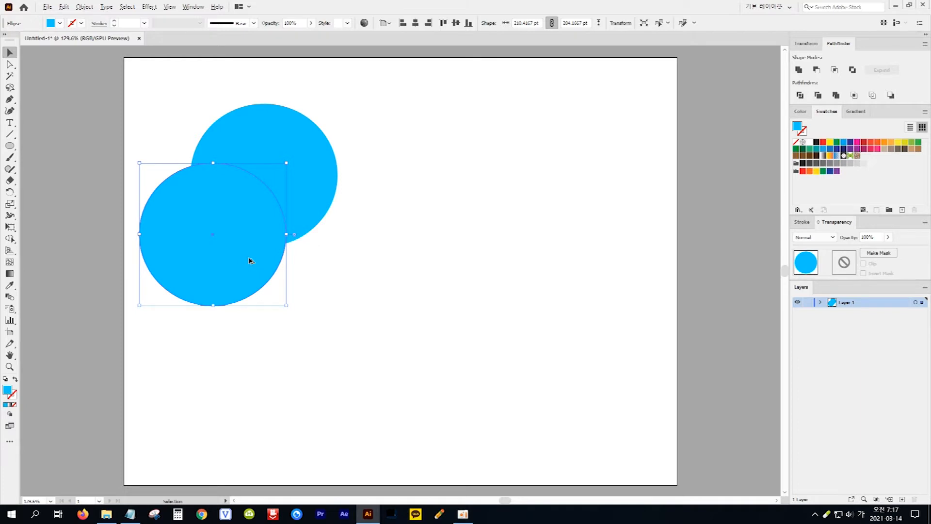
{"action": "left_click_drag", "start_coordinate": [248, 258], "coordinate": [350, 257]}
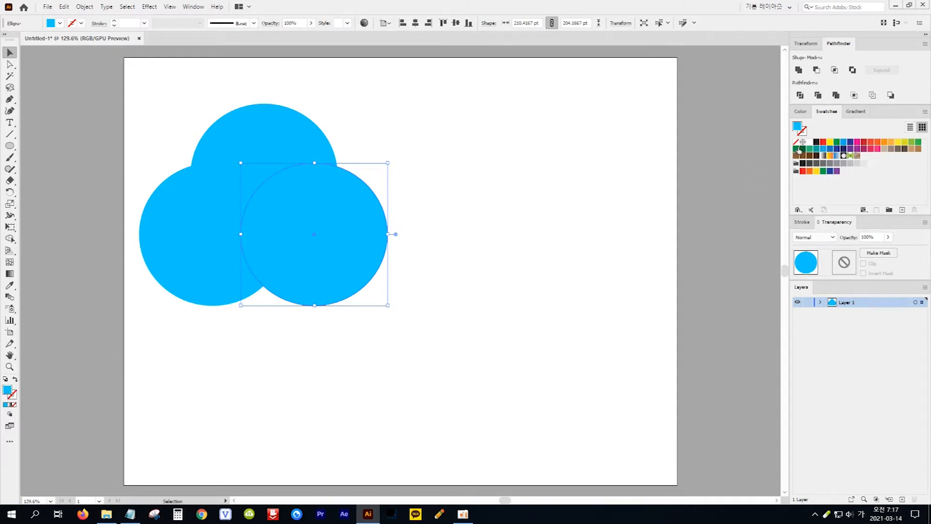
Step: Fill the lower-right circle of the overlapping trio with green and the lower-left circle with red
{"action": "left_click", "coordinate": [918, 142]}
{"action": "left_click", "coordinate": [918, 142]}
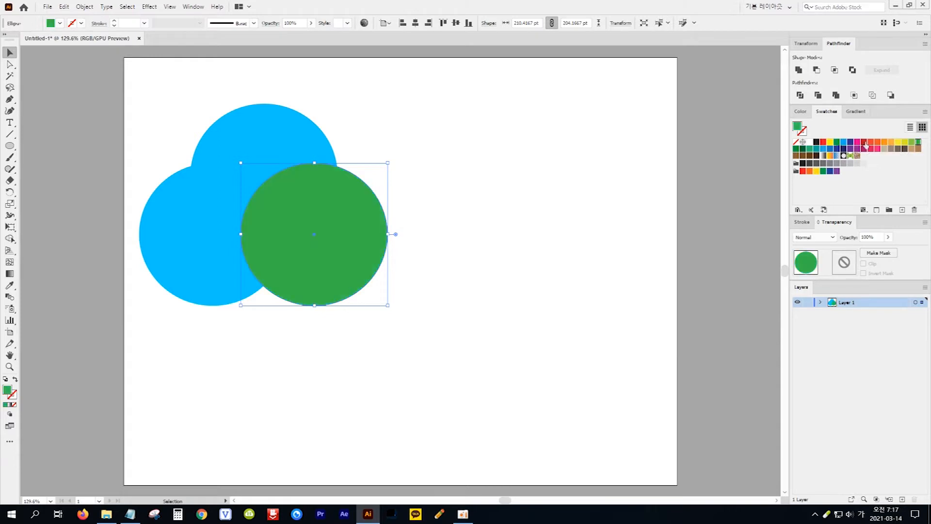
{"action": "left_click", "coordinate": [180, 236]}
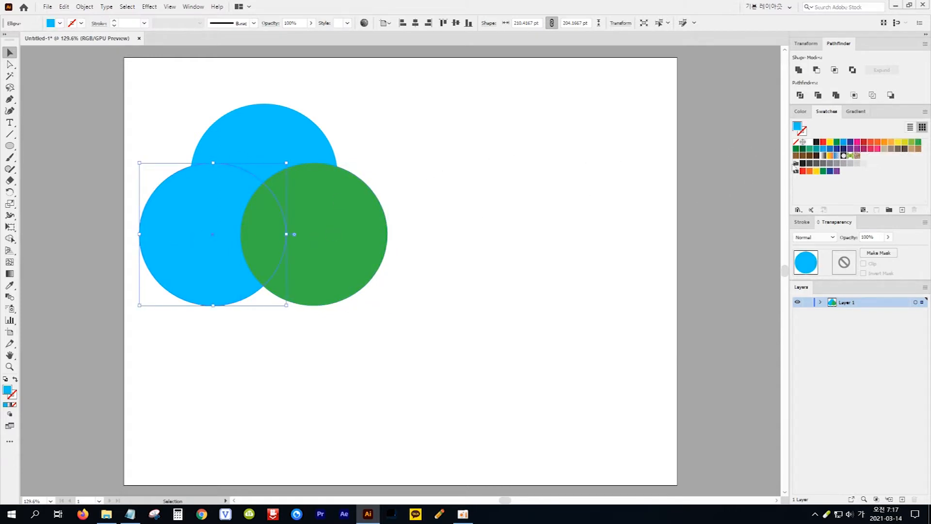
{"action": "left_click", "coordinate": [824, 143]}
{"action": "left_click", "coordinate": [824, 143]}
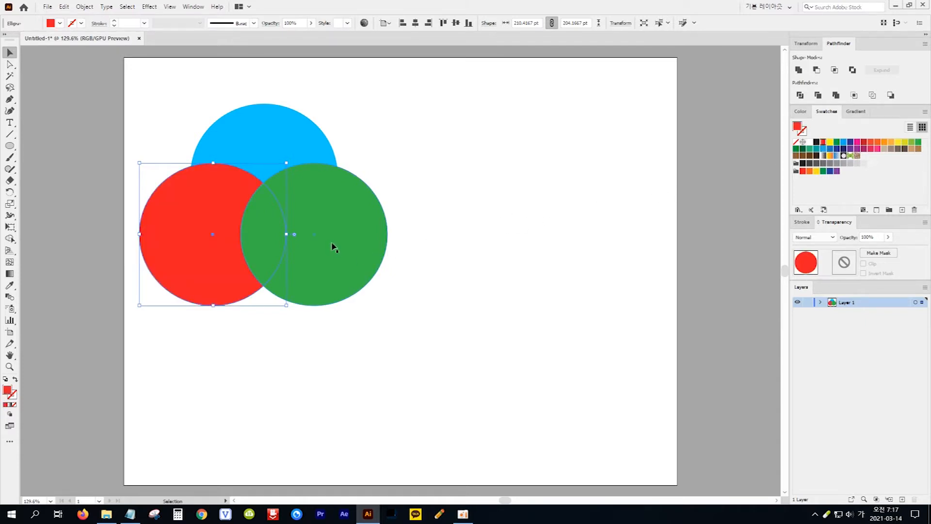
Step: Send the green circle backward two levels, behind the red and the blue circles
{"action": "left_click", "coordinate": [353, 250]}
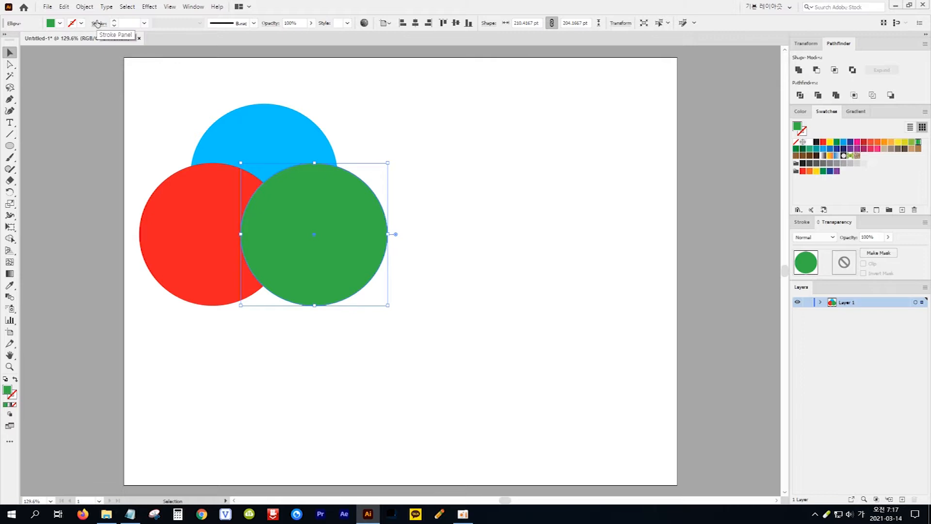
{"action": "left_click", "coordinate": [85, 7]}
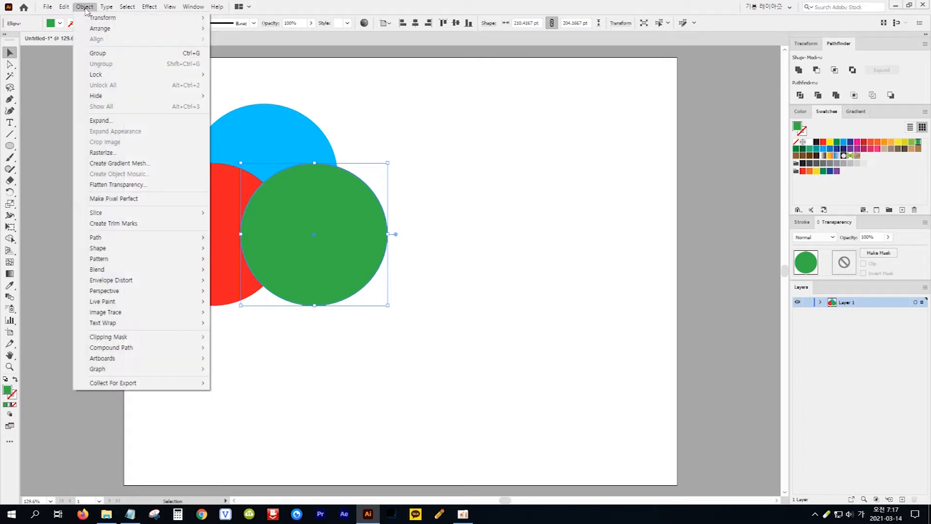
{"action": "mouse_move", "coordinate": [99, 30]}
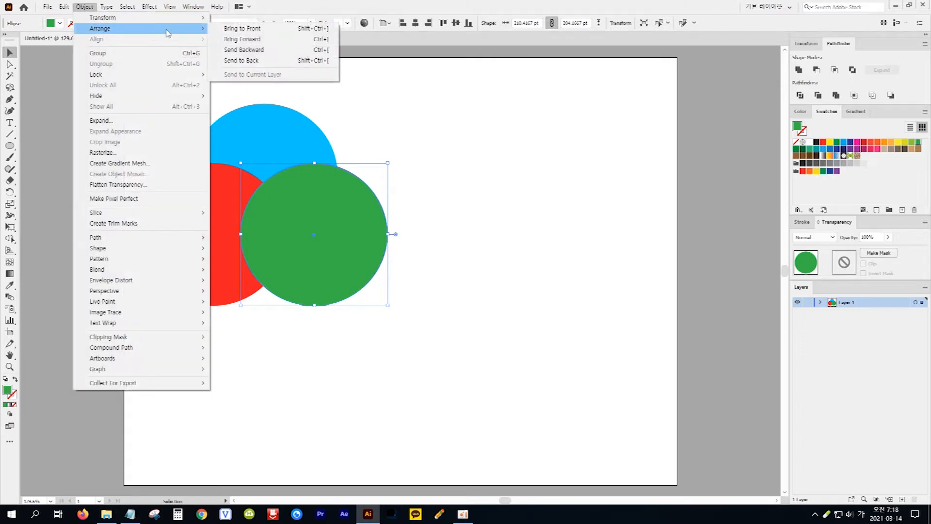
{"action": "left_click", "coordinate": [276, 55]}
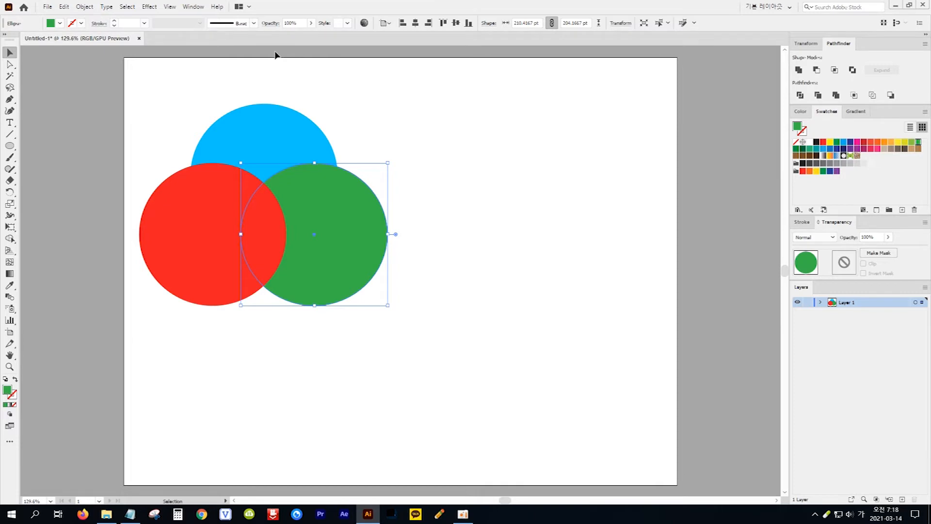
{"action": "left_click", "coordinate": [84, 6]}
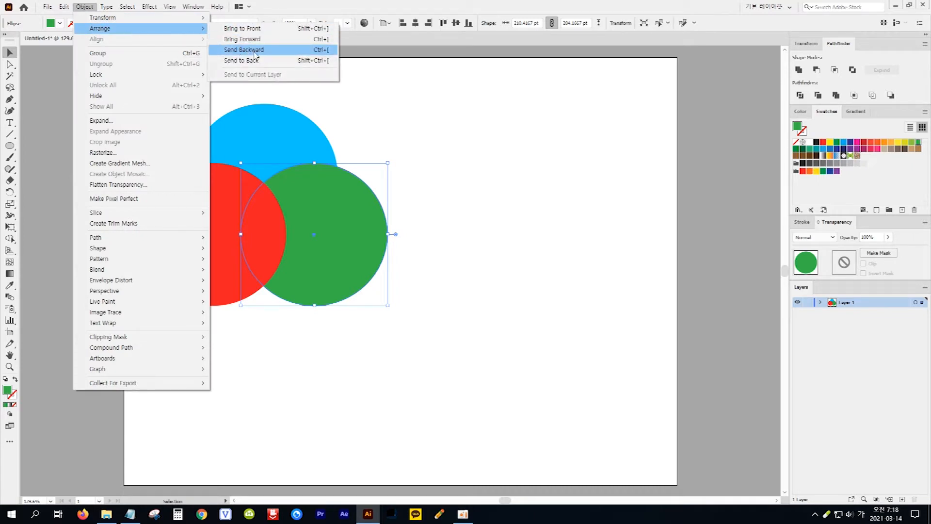
{"action": "left_click", "coordinate": [254, 51]}
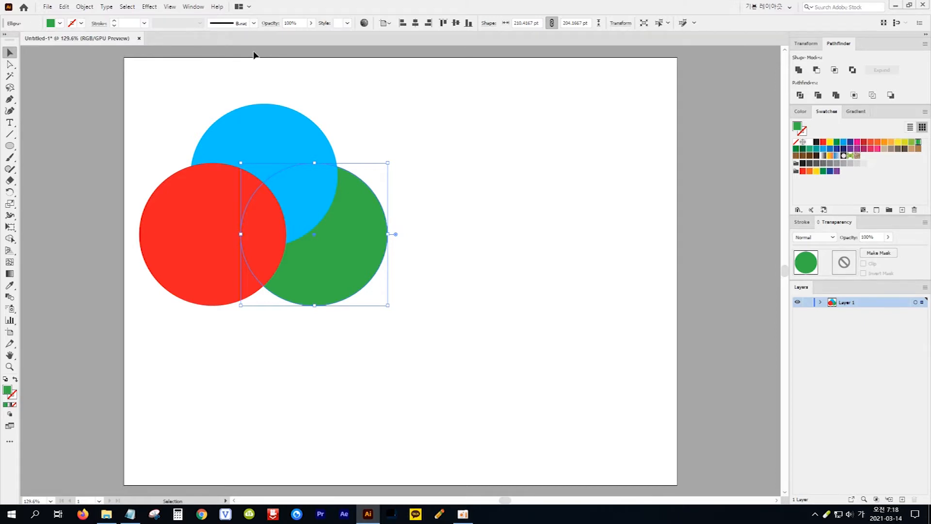
Step: Bring the green circle forward two levels, in front of the blue and the red circles
{"action": "left_click", "coordinate": [85, 7]}
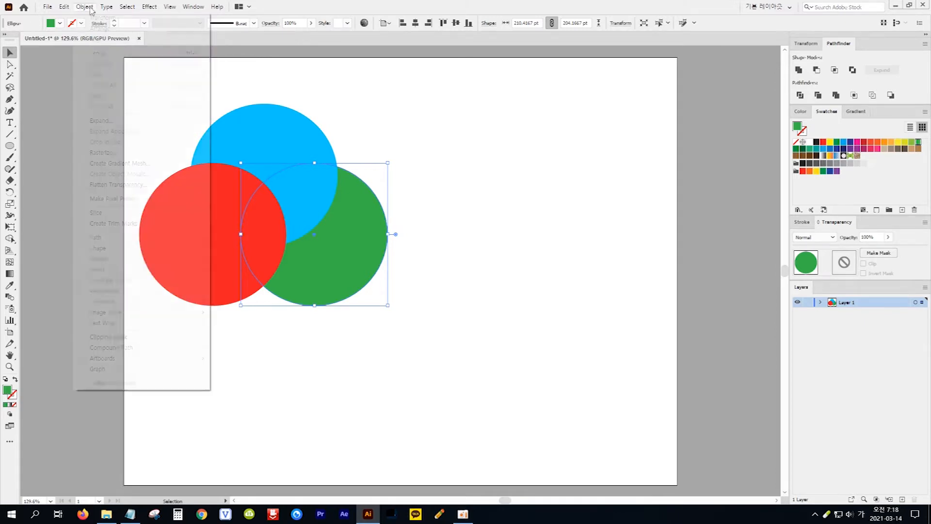
{"action": "mouse_move", "coordinate": [160, 29]}
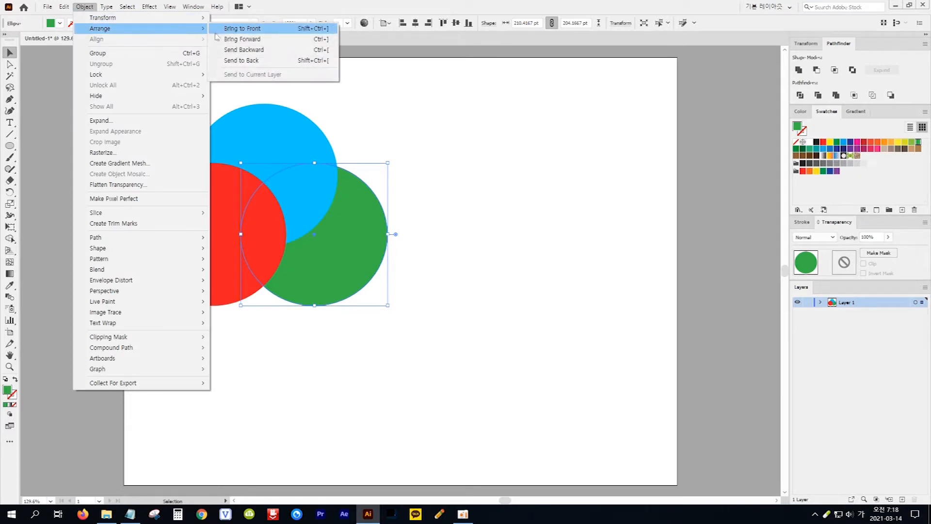
{"action": "left_click", "coordinate": [268, 40]}
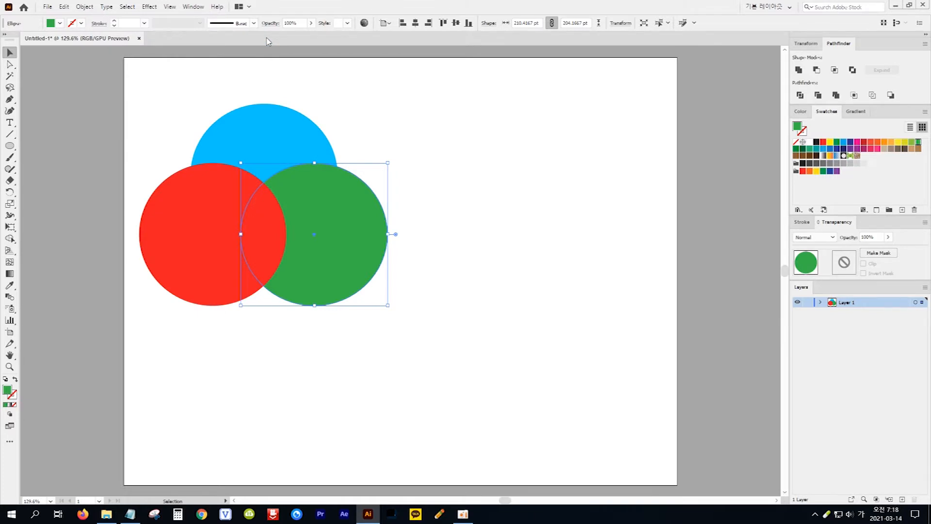
{"action": "left_click", "coordinate": [86, 8]}
{"action": "mouse_move", "coordinate": [184, 28]}
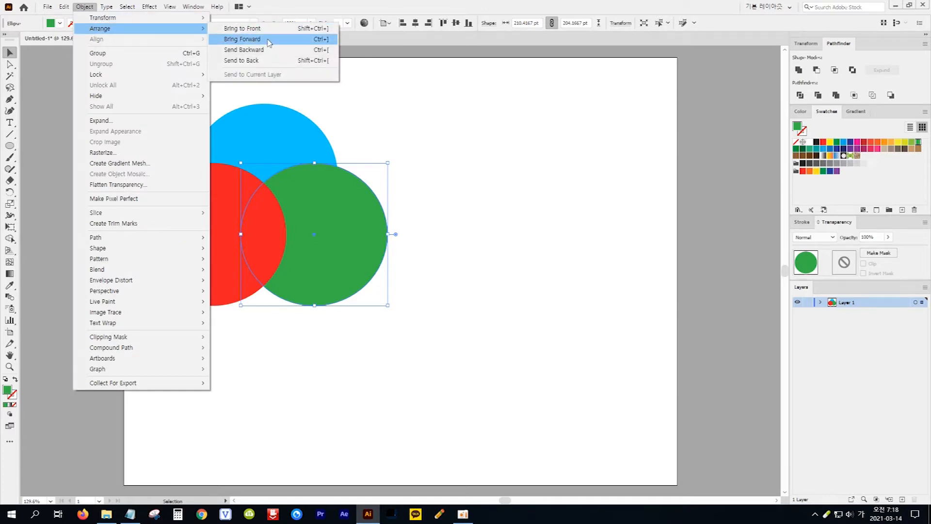
{"action": "left_click", "coordinate": [268, 41]}
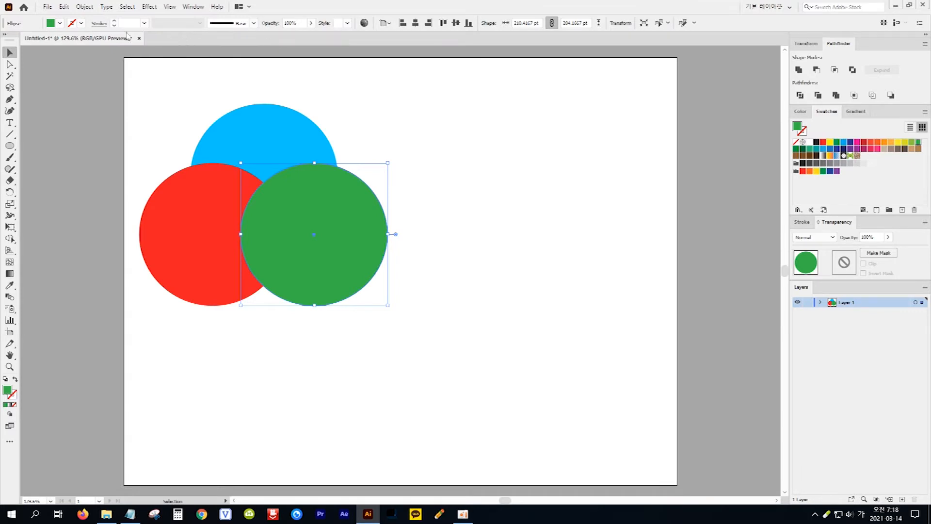
Step: Send the green circle to the very back of the stack, and bring it to the front again
{"action": "left_click", "coordinate": [84, 8]}
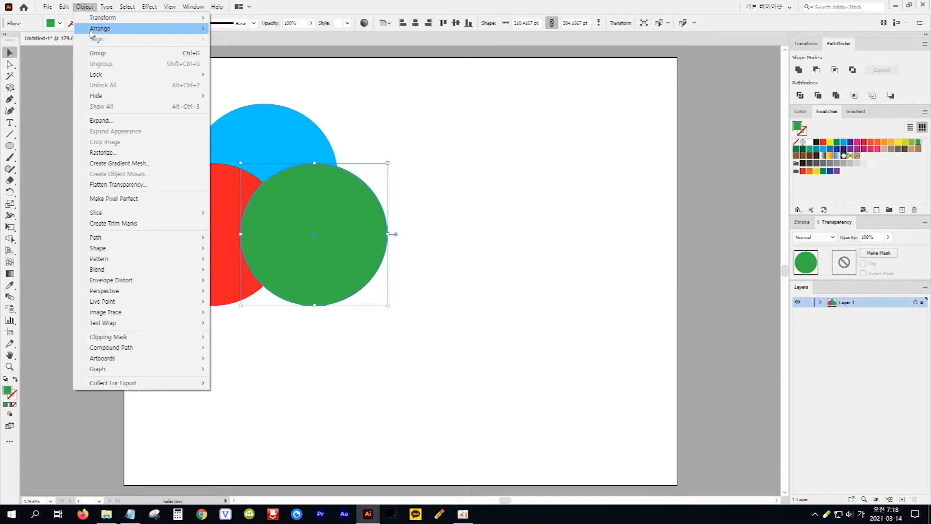
{"action": "mouse_move", "coordinate": [96, 30]}
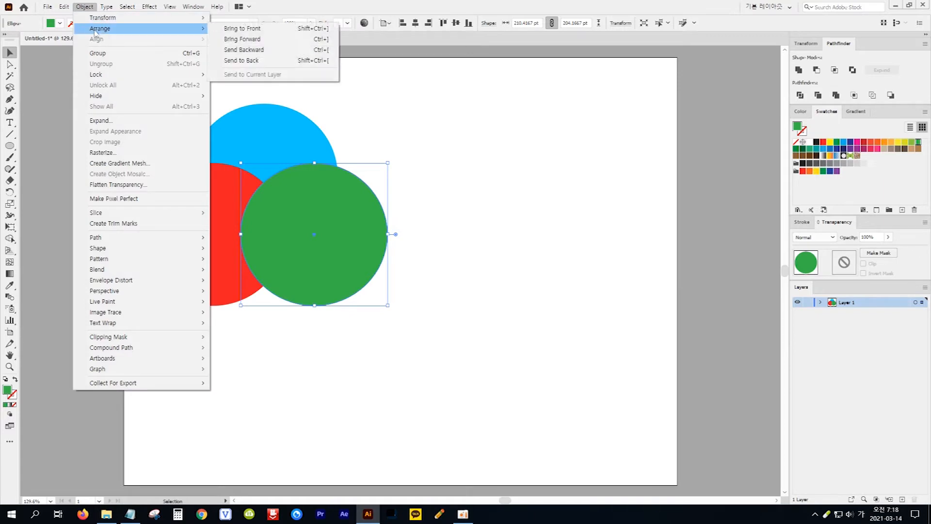
{"action": "left_click", "coordinate": [270, 63]}
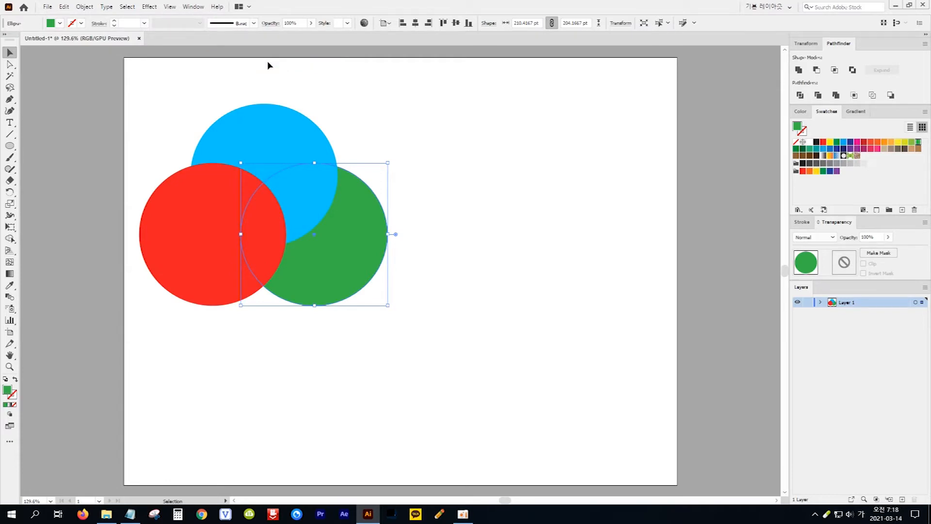
{"action": "left_click", "coordinate": [85, 8]}
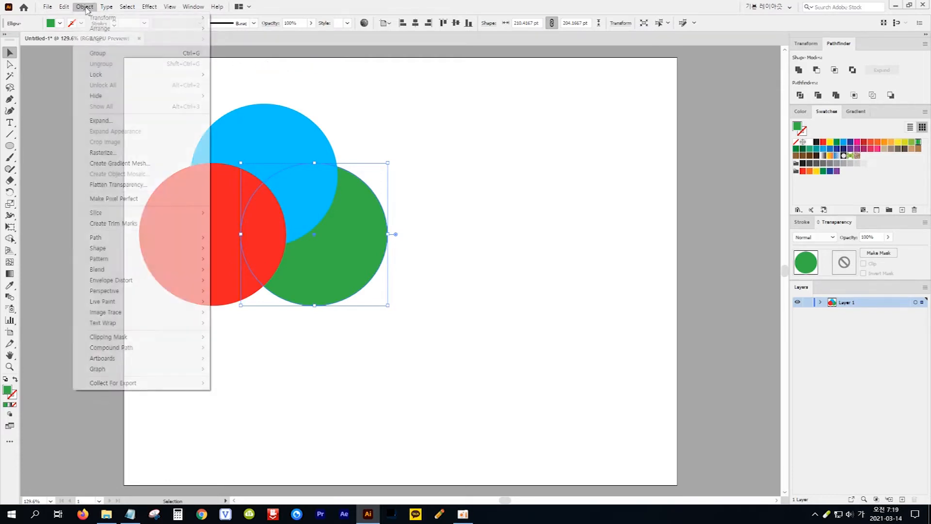
{"action": "mouse_move", "coordinate": [145, 29]}
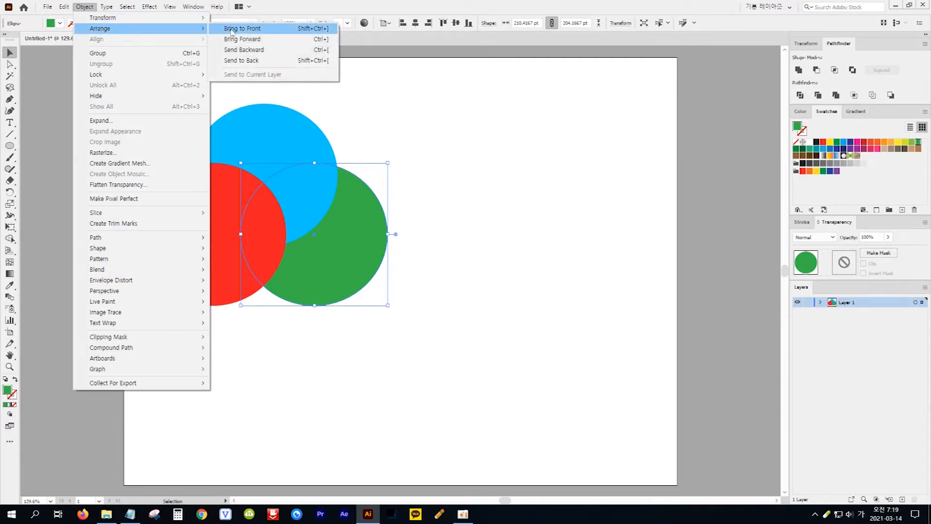
{"action": "left_click", "coordinate": [269, 30]}
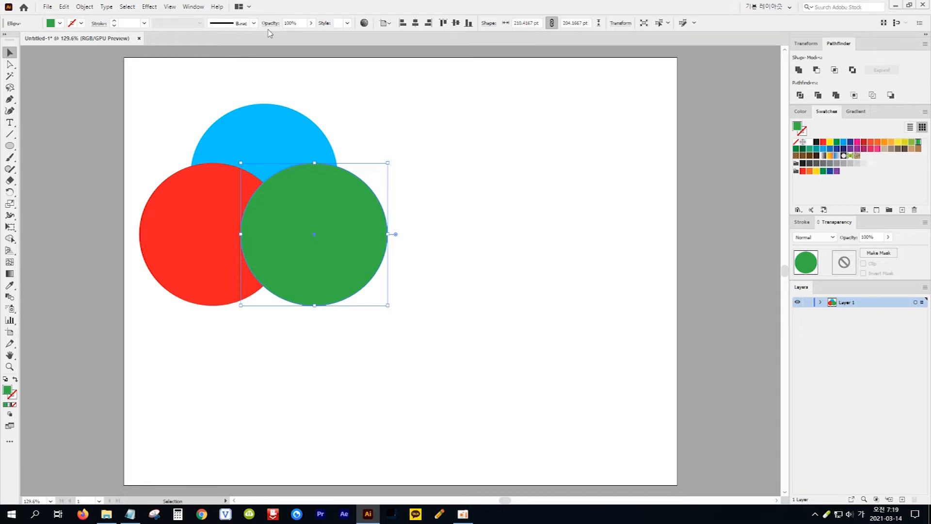
Step: Draw a green circle about 122 pt across from its center in the empty area right of the trio
{"action": "left_click", "coordinate": [11, 147]}
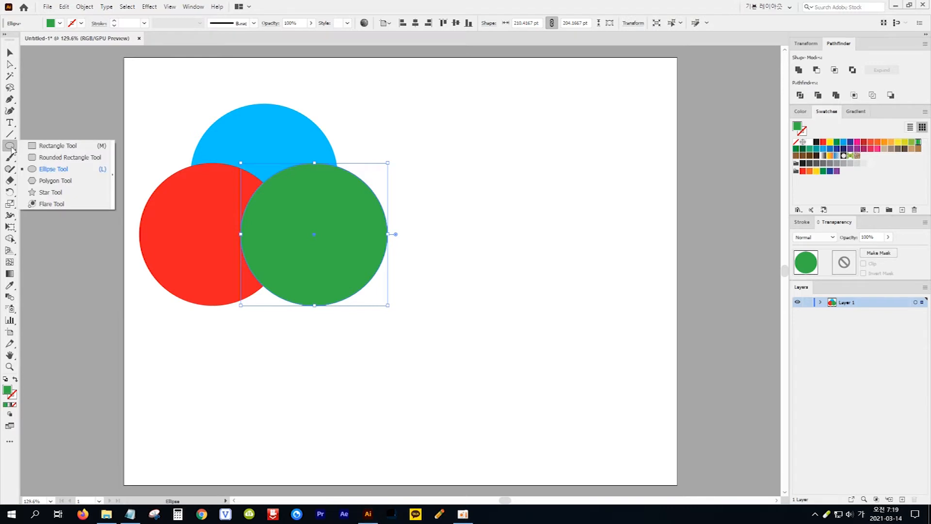
{"action": "left_click", "coordinate": [53, 168]}
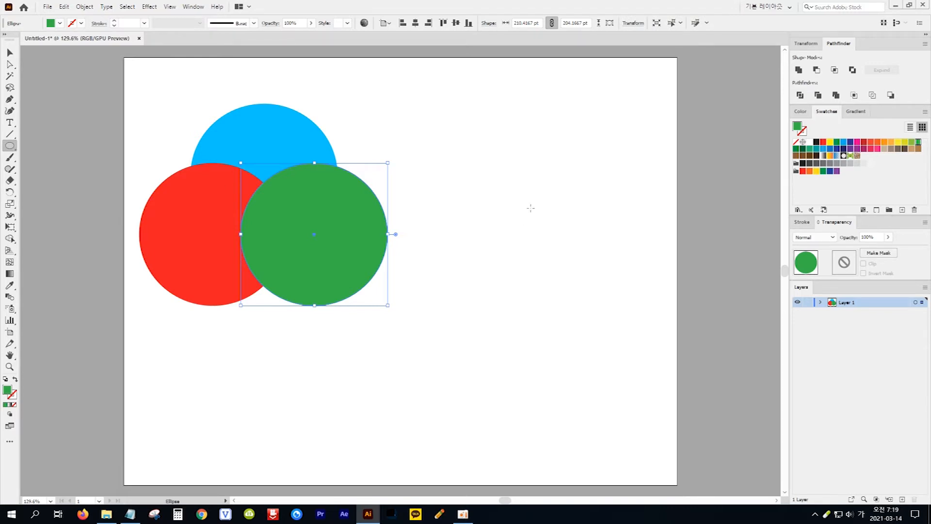
{"action": "left_click_drag", "start_coordinate": [530, 207], "coordinate": [575, 253]}
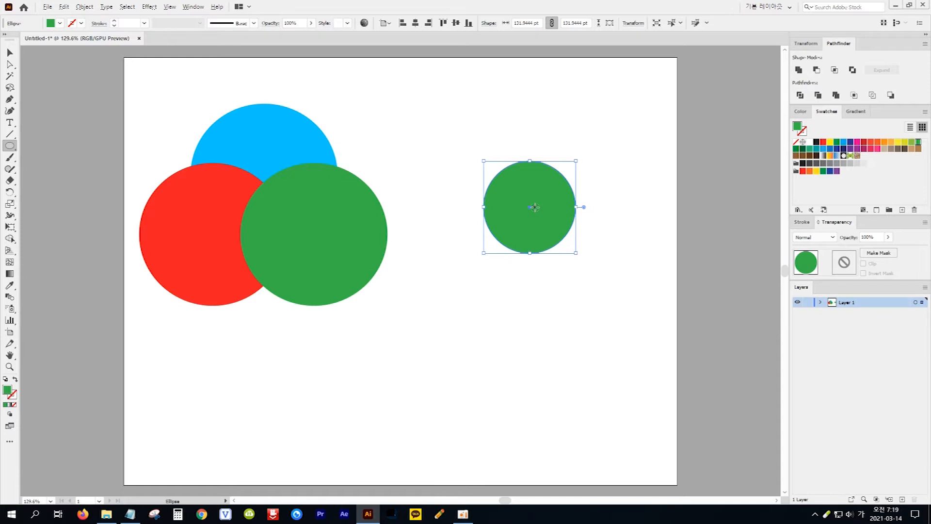
Step: Draw two larger circles from roughly the small circle's center, one about 210 pt filled red and one about 292 pt filled blue
{"action": "left_click_drag", "start_coordinate": [534, 207], "coordinate": [607, 273]}
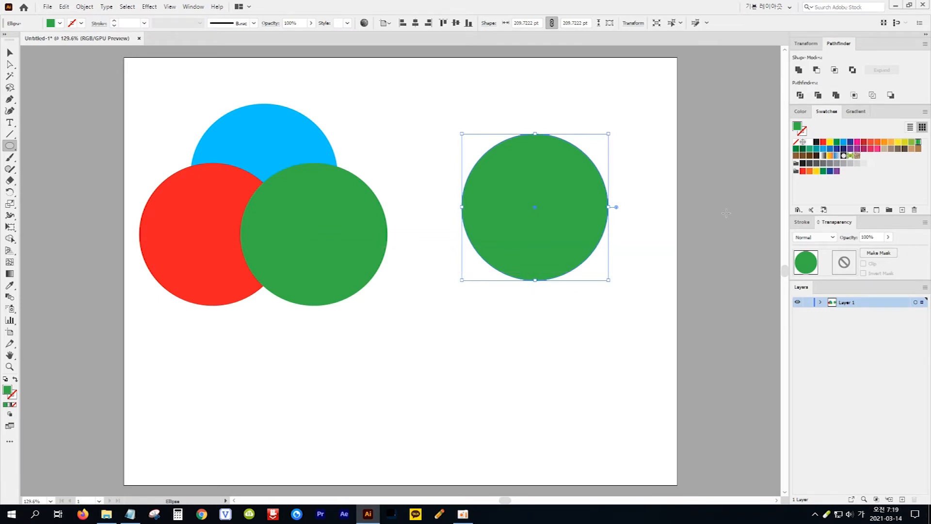
{"action": "left_click", "coordinate": [823, 142]}
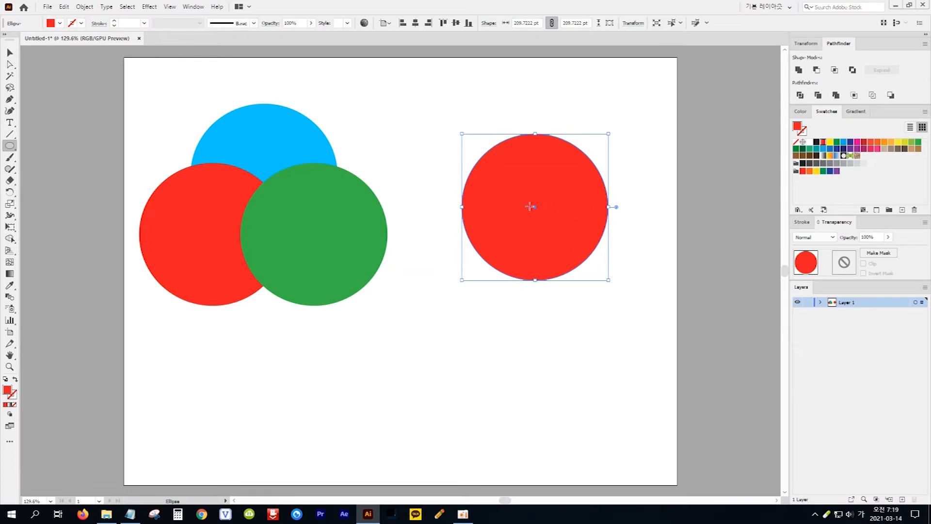
{"action": "left_click_drag", "start_coordinate": [530, 206], "coordinate": [630, 281]}
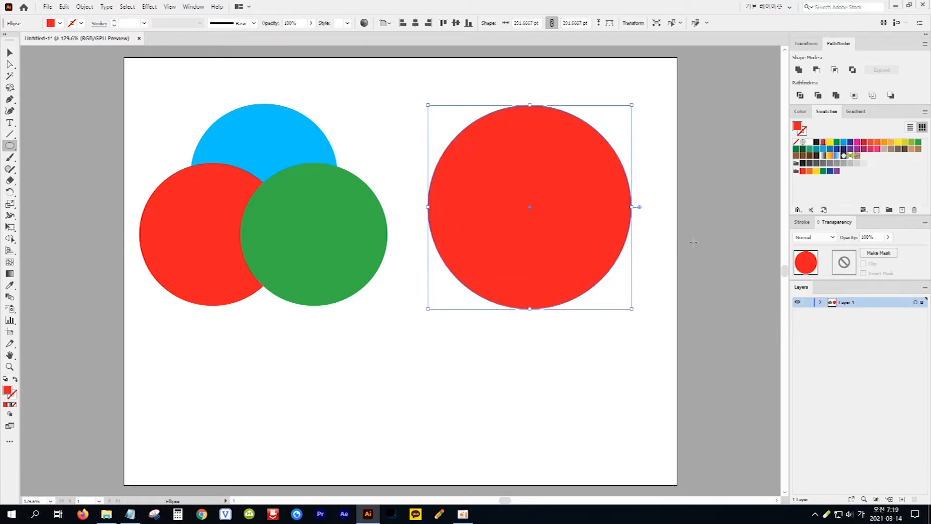
{"action": "left_click", "coordinate": [844, 145]}
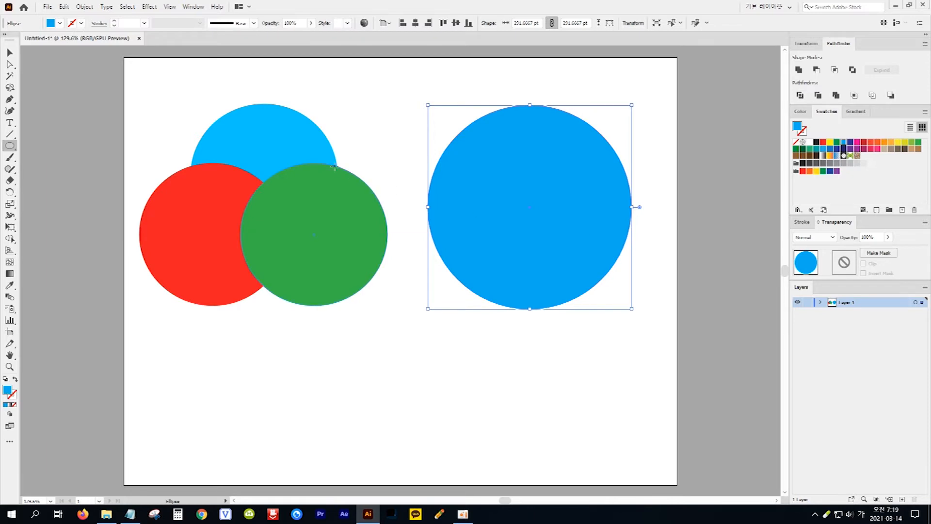
Step: Select all three stacked circles on the artboard's right side and align them to their horizontal centers
{"action": "left_click", "coordinate": [11, 54]}
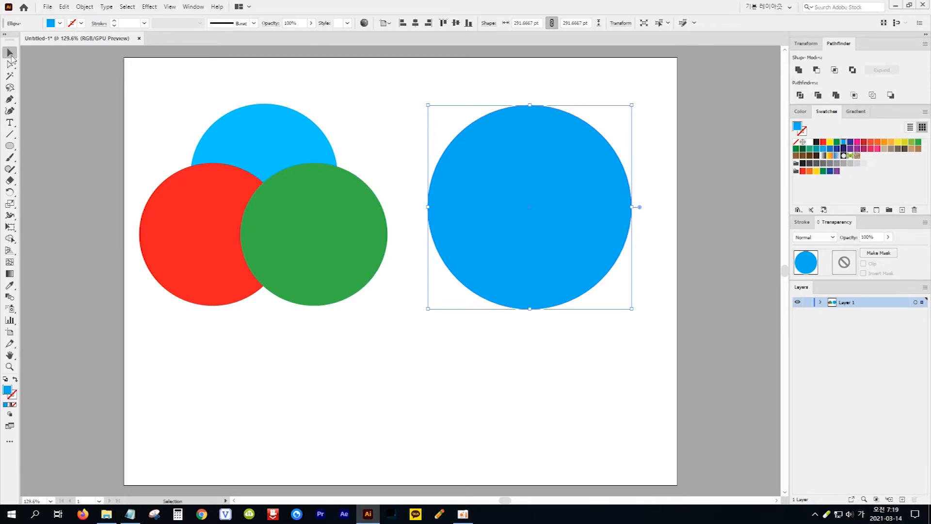
{"action": "left_click_drag", "start_coordinate": [418, 90], "coordinate": [654, 326]}
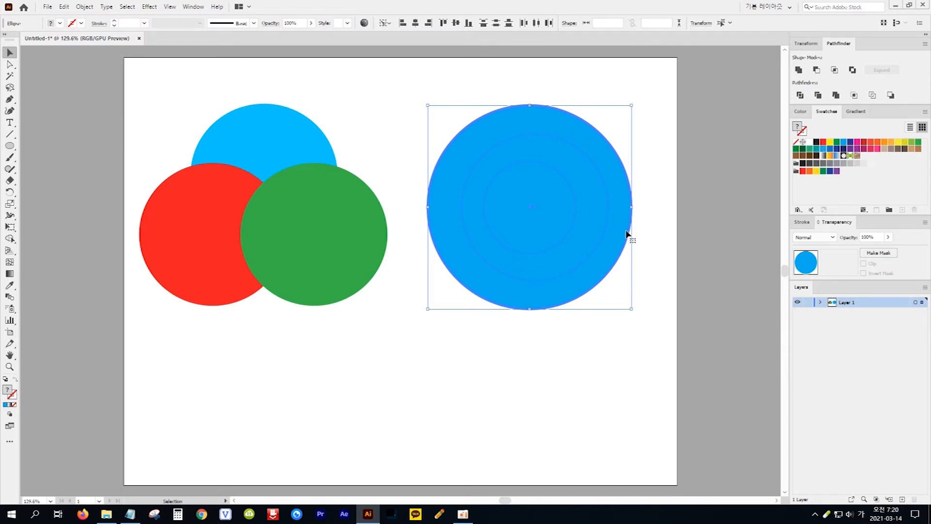
{"action": "left_click", "coordinate": [416, 24]}
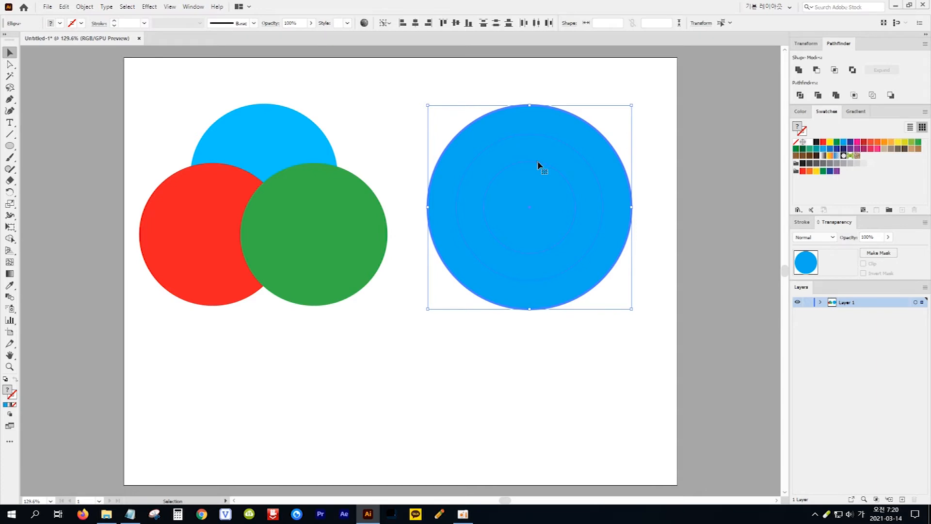
Step: Deselect the stacked circles and switch the document to Outline view
{"action": "left_click", "coordinate": [592, 82]}
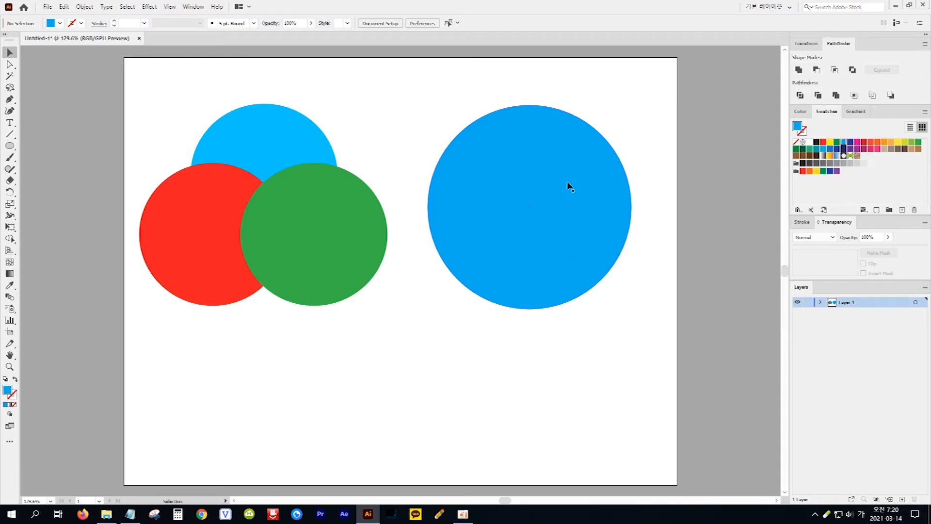
{"action": "left_click", "coordinate": [171, 7]}
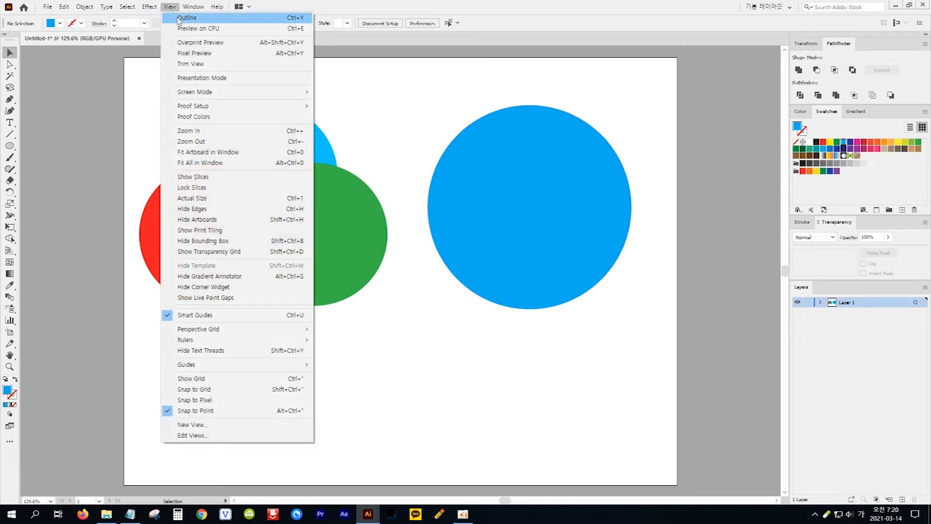
{"action": "left_click", "coordinate": [208, 21]}
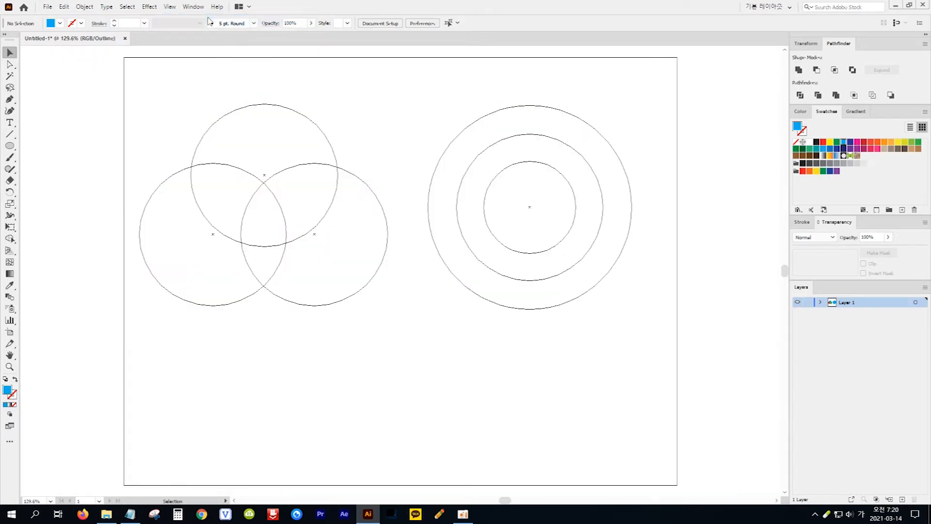
Step: Bring the middle-sized concentric circle to the front of the stack and return the document to GPU Preview
{"action": "left_click", "coordinate": [488, 148]}
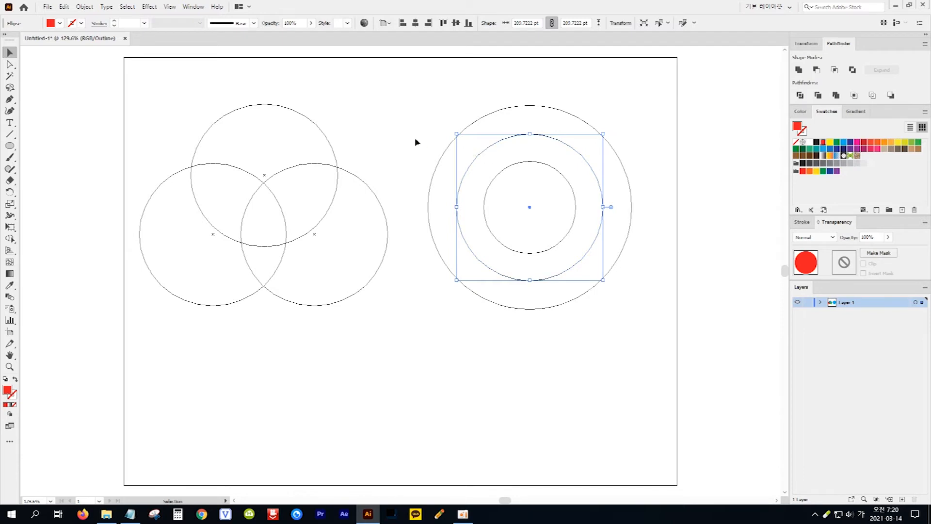
{"action": "left_click", "coordinate": [86, 7]}
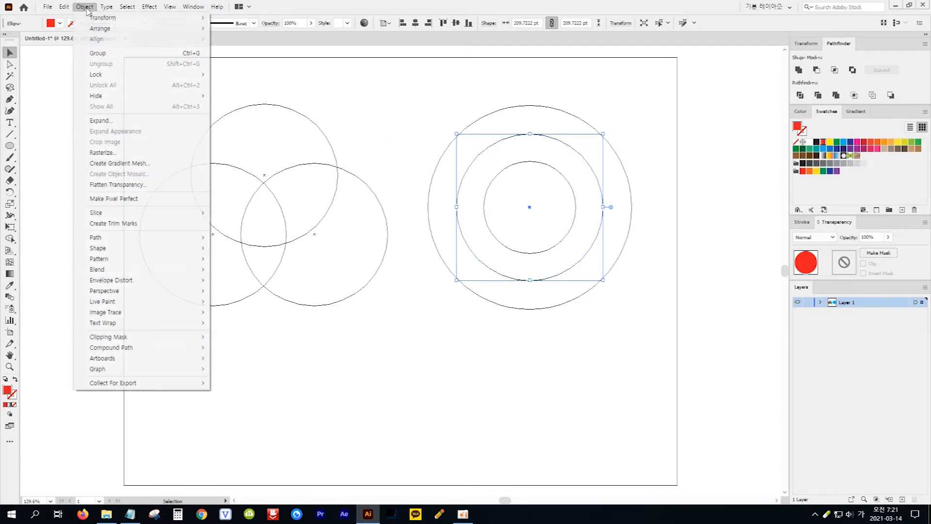
{"action": "mouse_move", "coordinate": [135, 29]}
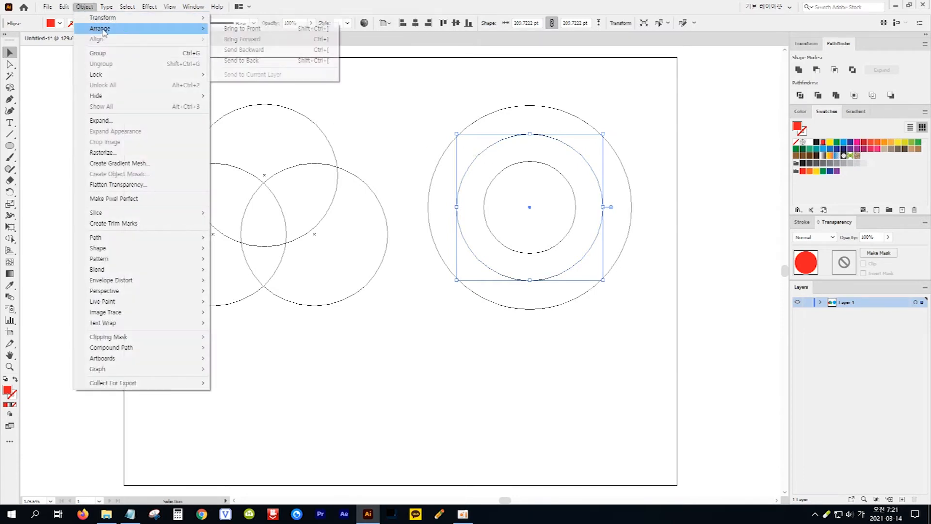
{"action": "left_click", "coordinate": [244, 29]}
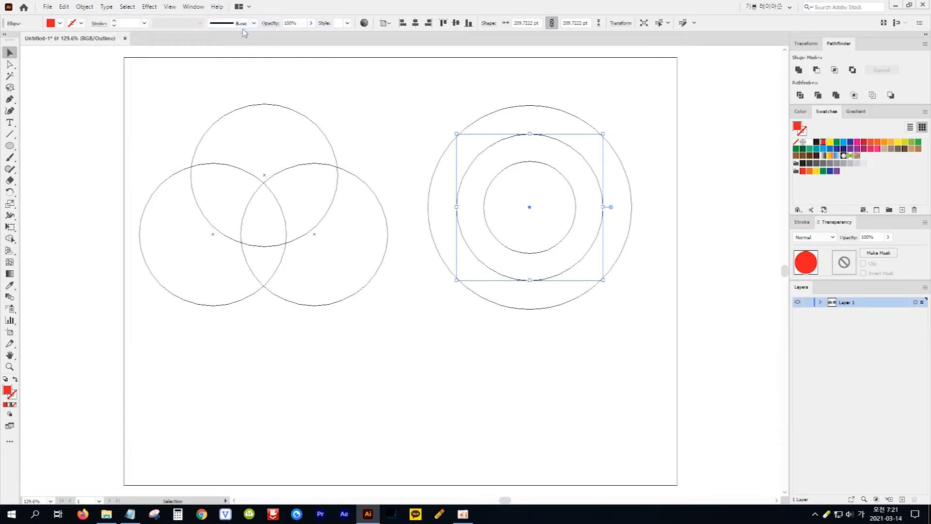
{"action": "left_click", "coordinate": [171, 7]}
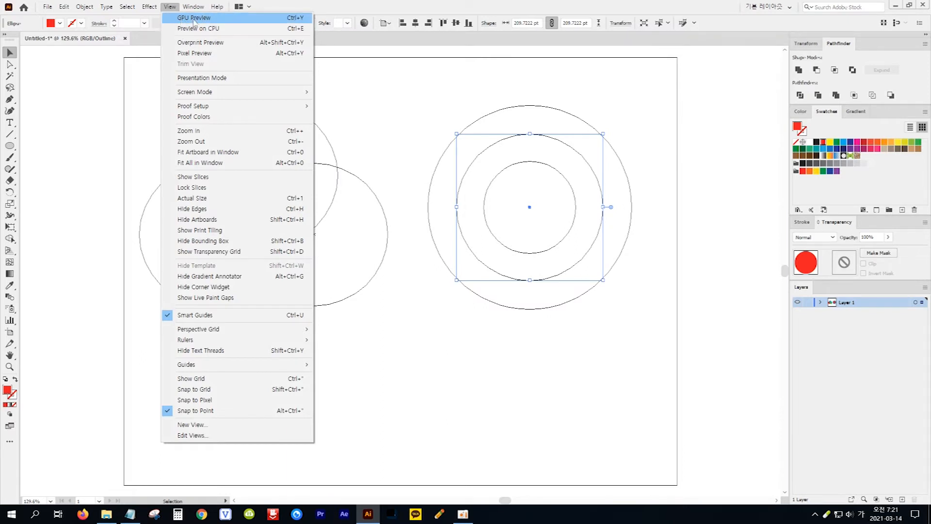
{"action": "left_click", "coordinate": [219, 18]}
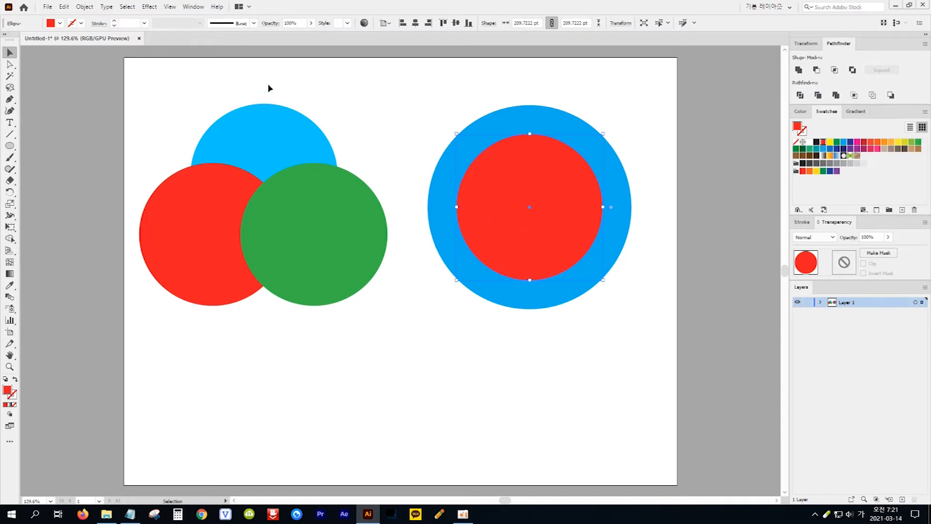
Step: Bring the smallest concentric circle to the front by selecting it in Outline view, and return to GPU Preview
{"action": "left_click", "coordinate": [171, 7]}
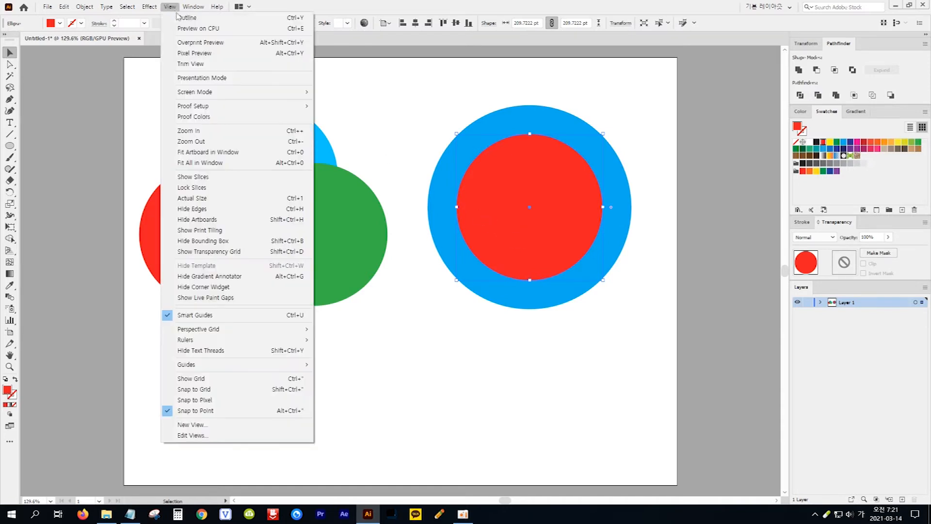
{"action": "left_click", "coordinate": [214, 19]}
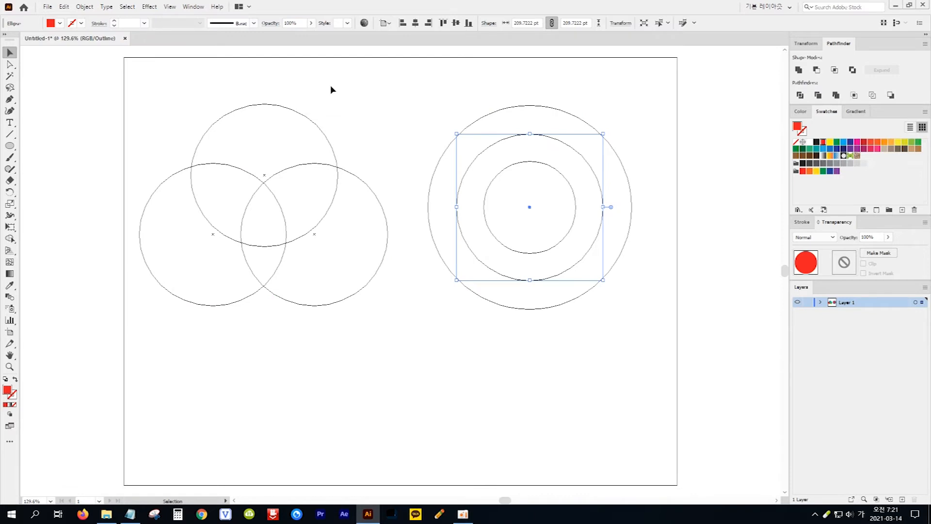
{"action": "left_click", "coordinate": [497, 178]}
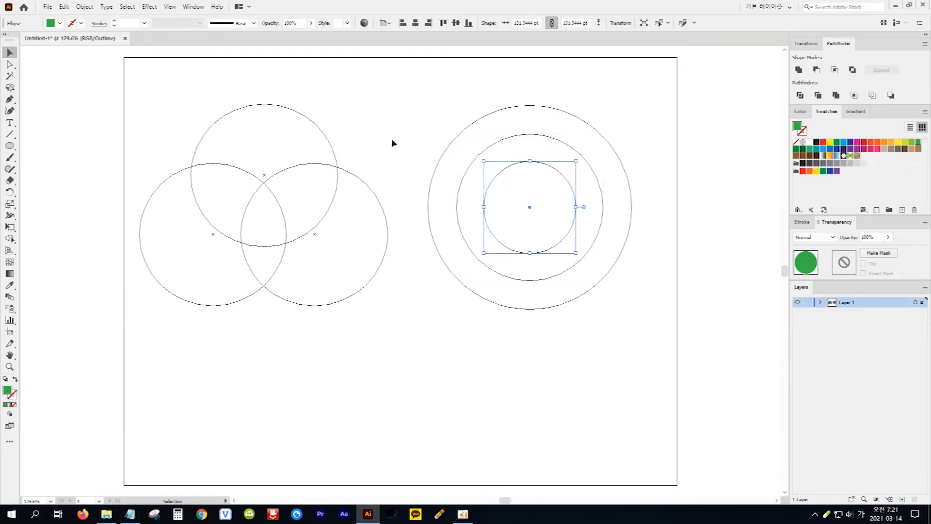
{"action": "left_click", "coordinate": [85, 6]}
{"action": "mouse_move", "coordinate": [100, 28]}
{"action": "left_click", "coordinate": [238, 30]}
{"action": "left_click", "coordinate": [171, 7]}
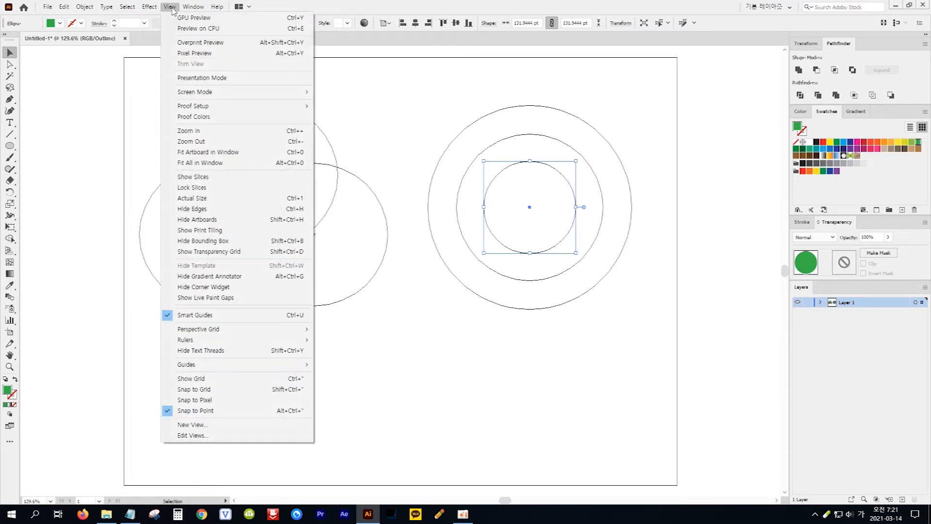
{"action": "left_click", "coordinate": [194, 17]}
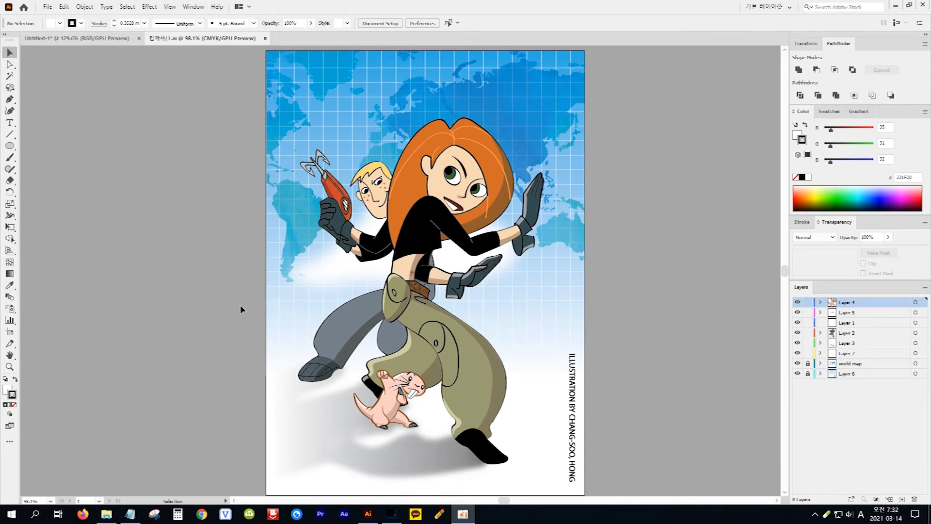
Step: Zoom in on the two characters' heads in the illustration and bring the blond boy's face shape to the front
{"action": "left_click", "coordinate": [9, 367]}
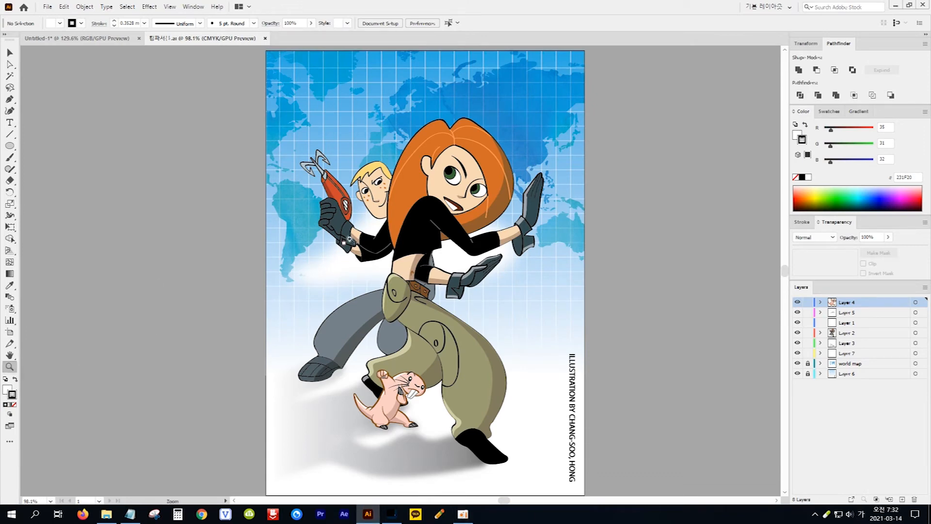
{"action": "left_click_drag", "start_coordinate": [386, 199], "coordinate": [553, 338]}
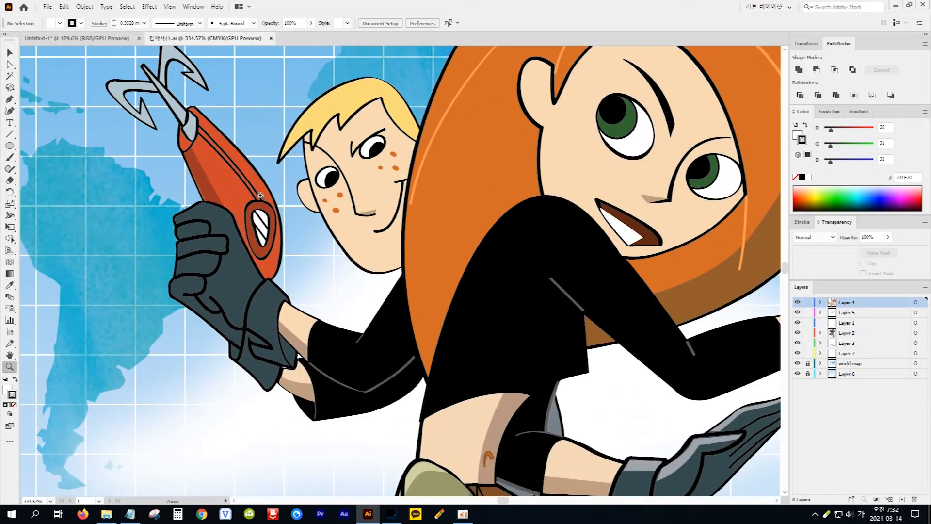
{"action": "left_click", "coordinate": [11, 53]}
{"action": "left_click", "coordinate": [361, 269]}
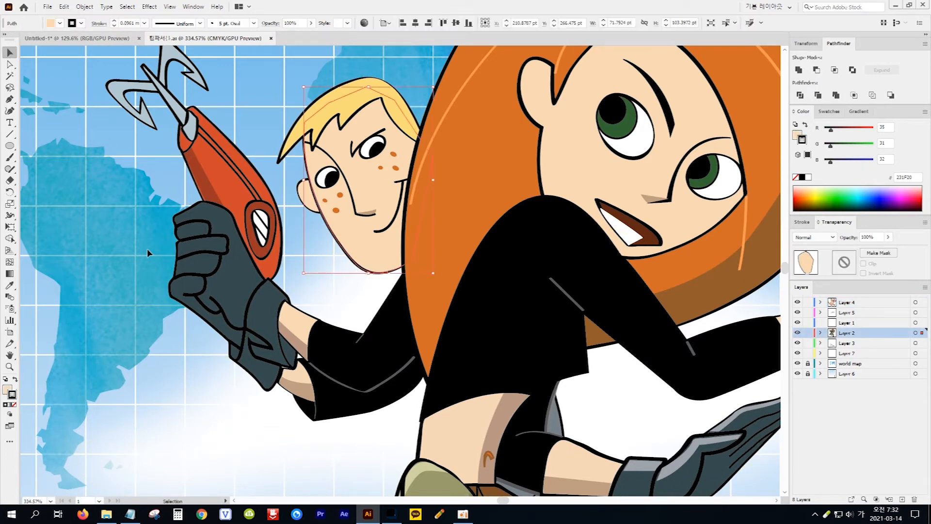
{"action": "left_click", "coordinate": [85, 7]}
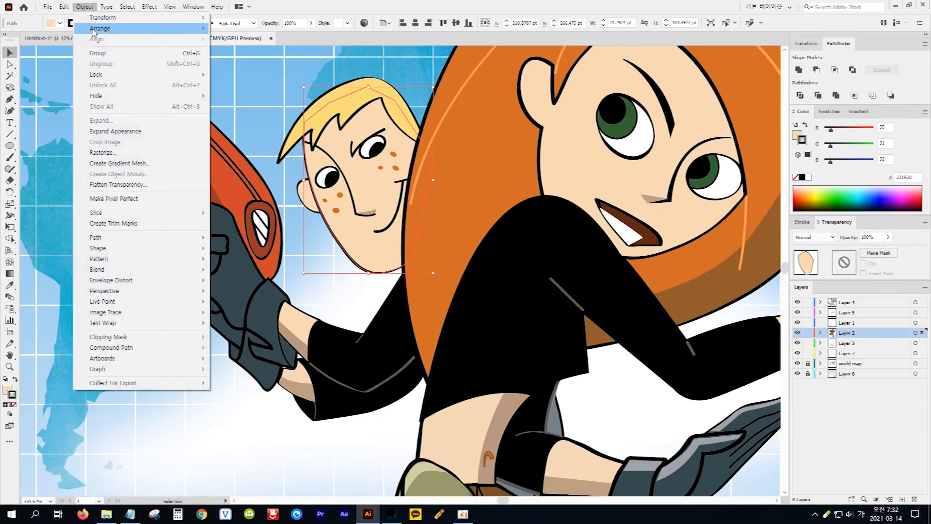
{"action": "mouse_move", "coordinate": [95, 30]}
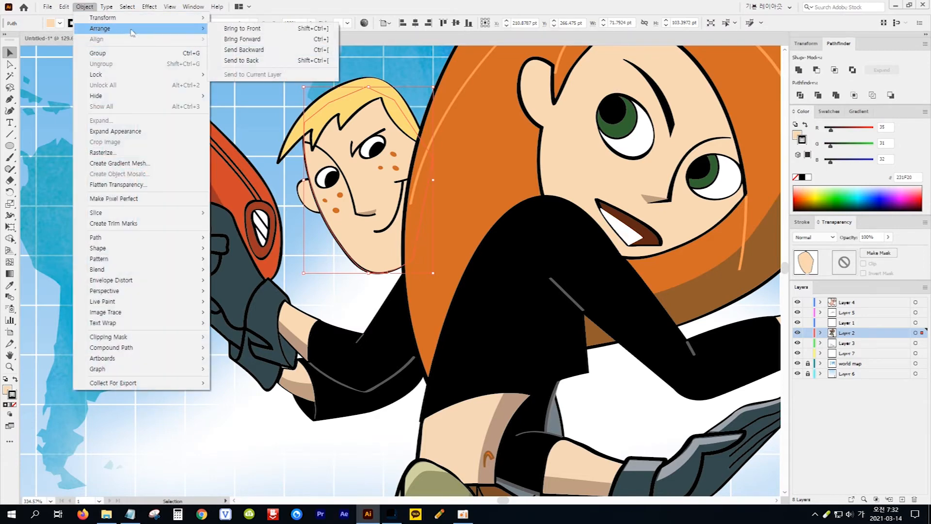
{"action": "left_click", "coordinate": [226, 30]}
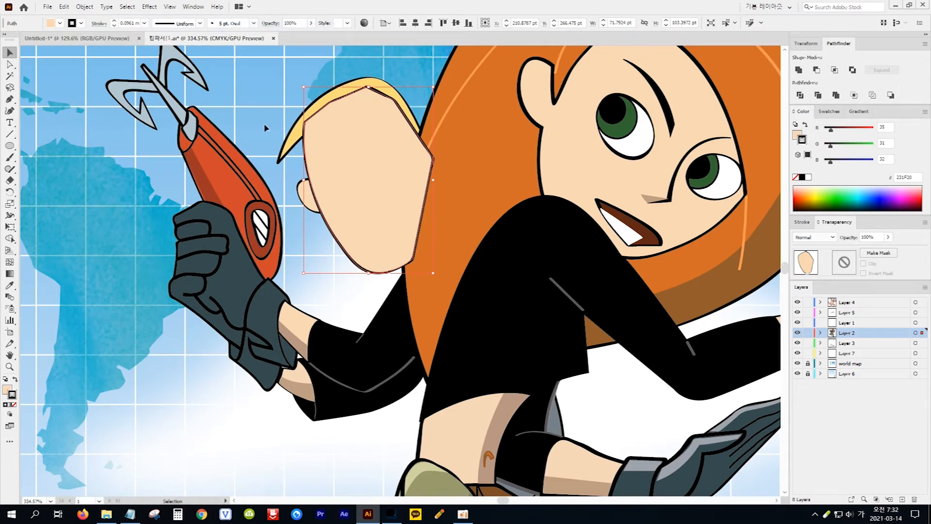
Step: Bring the boy's blond hair shape to the front, above his face
{"action": "left_click", "coordinate": [287, 141]}
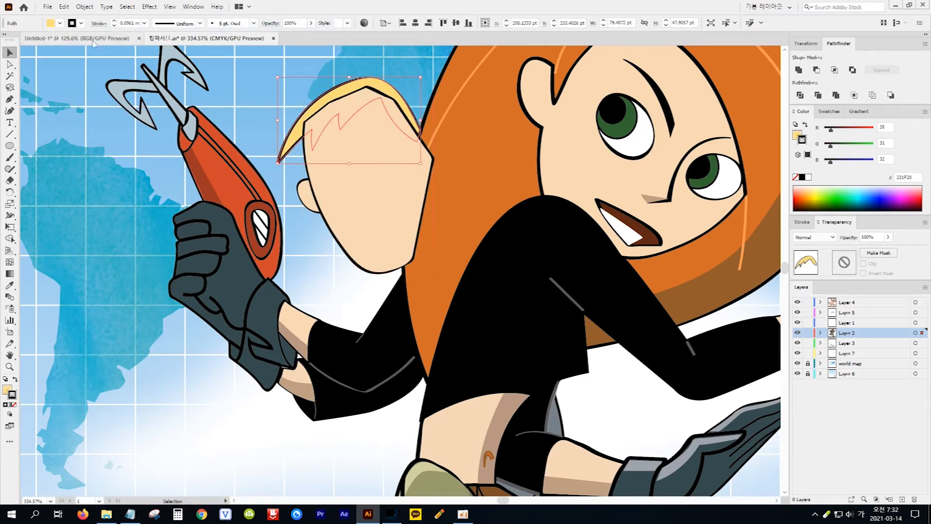
{"action": "left_click", "coordinate": [85, 7]}
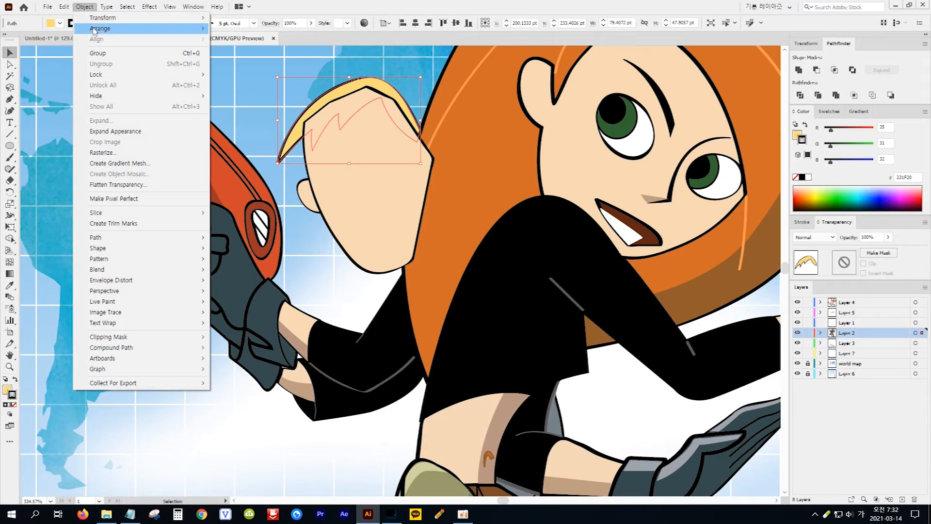
{"action": "mouse_move", "coordinate": [186, 30]}
{"action": "left_click", "coordinate": [241, 29]}
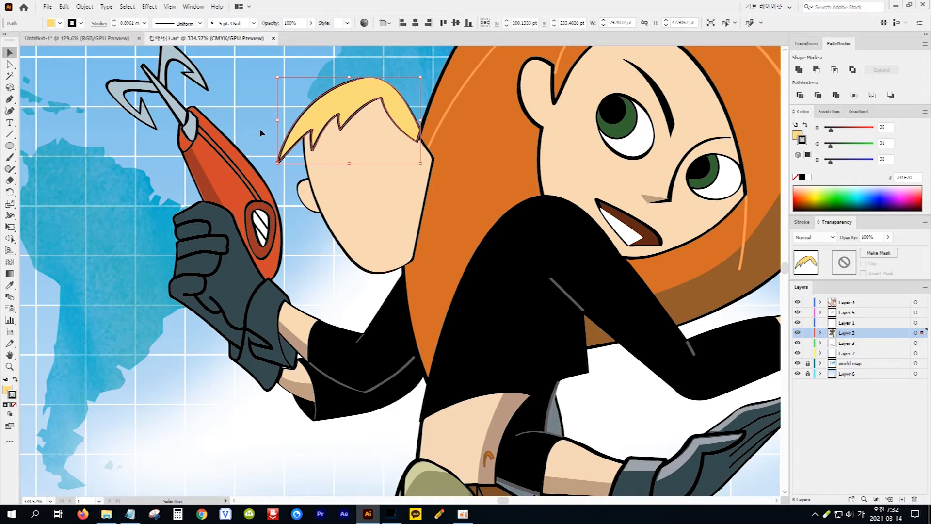
Step: Undo bringing the boy's hair and face shapes to the front
{"action": "key", "text": "ctrl+bracketleft"}
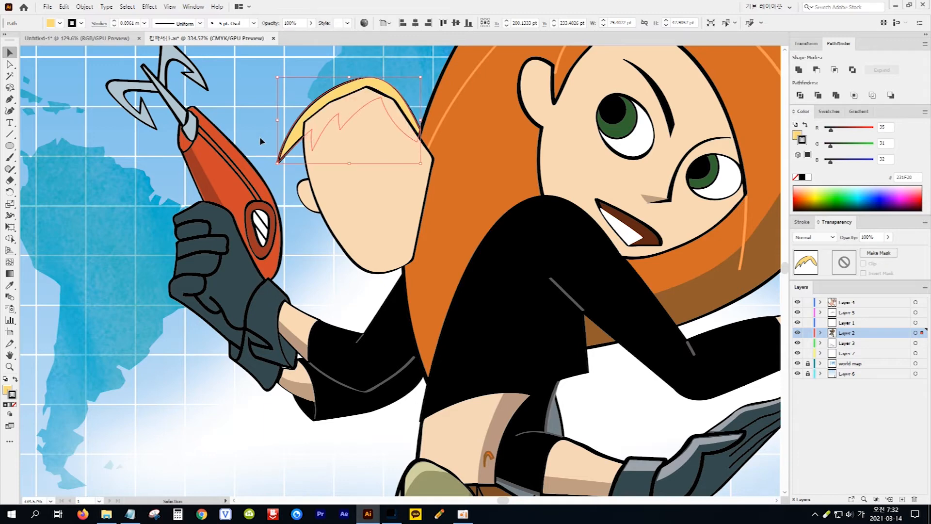
{"action": "key", "text": "a"}
{"action": "left_click", "coordinate": [355, 246]}
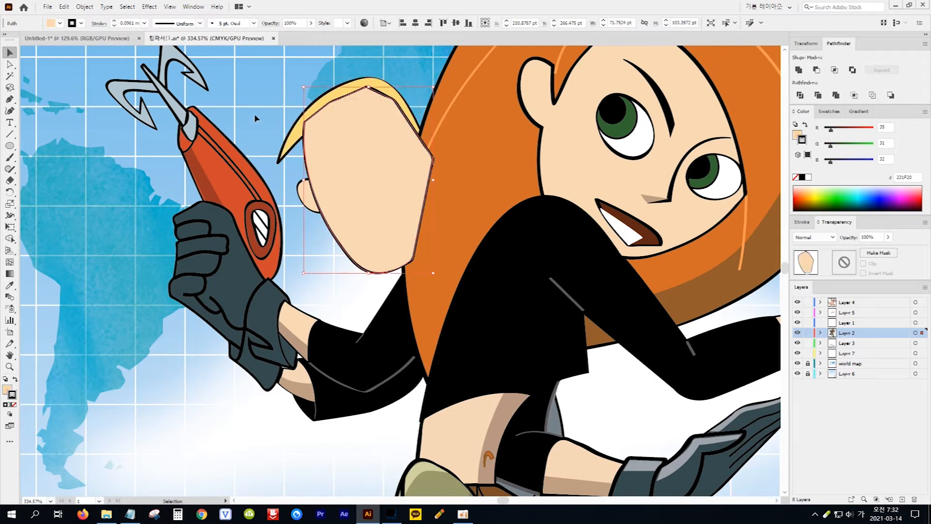
{"action": "key", "text": "ctrl+bracketleft"}
{"action": "key", "text": "v"}
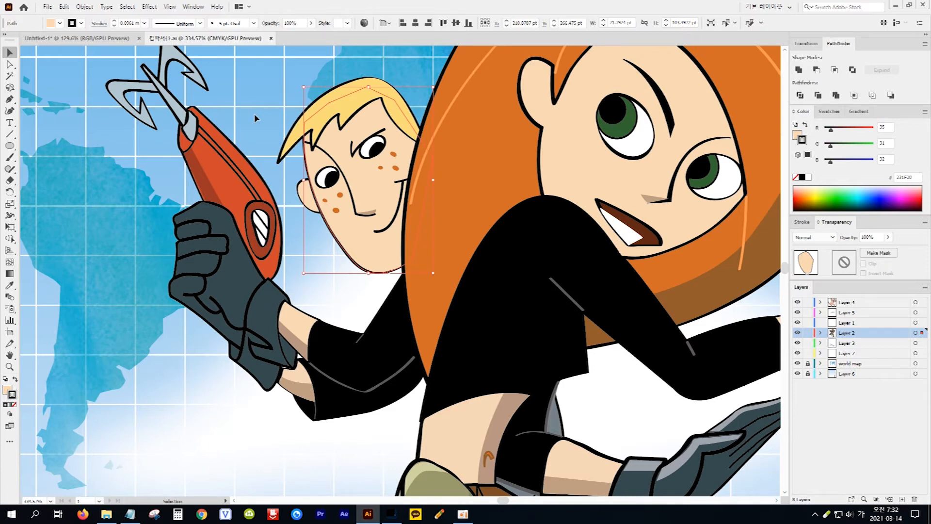
Step: Examine the boy's hair path in Outline view along with the Arrange commands, return to GPU Preview and deselect it
{"action": "left_click", "coordinate": [170, 6]}
{"action": "left_click", "coordinate": [180, 18]}
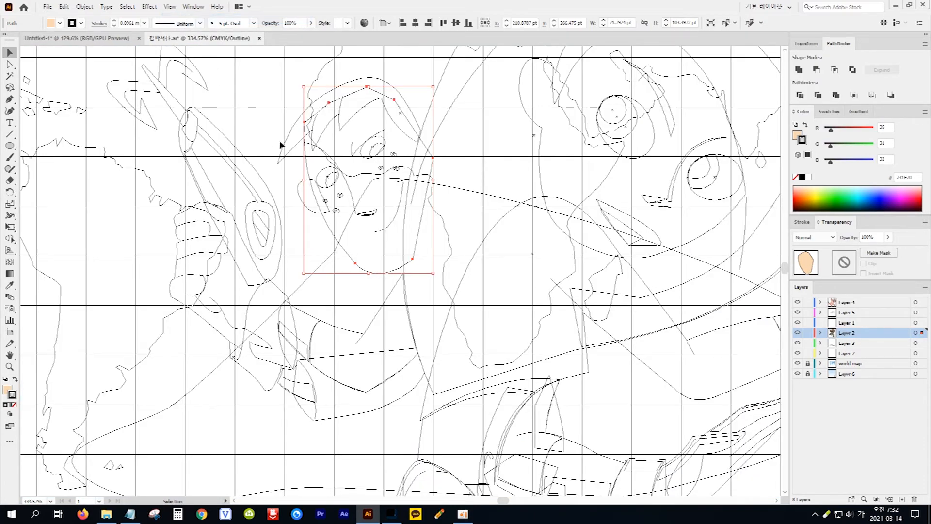
{"action": "left_click", "coordinate": [292, 135]}
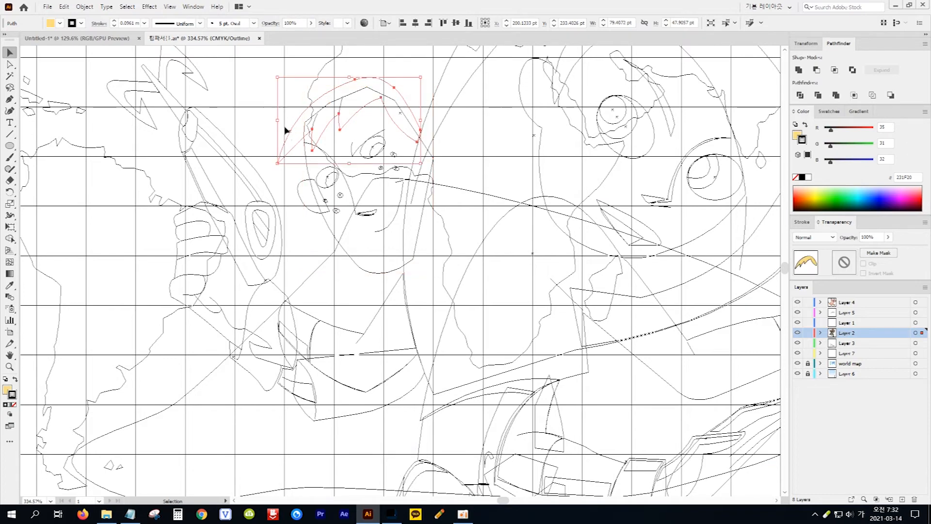
{"action": "left_click", "coordinate": [85, 7]}
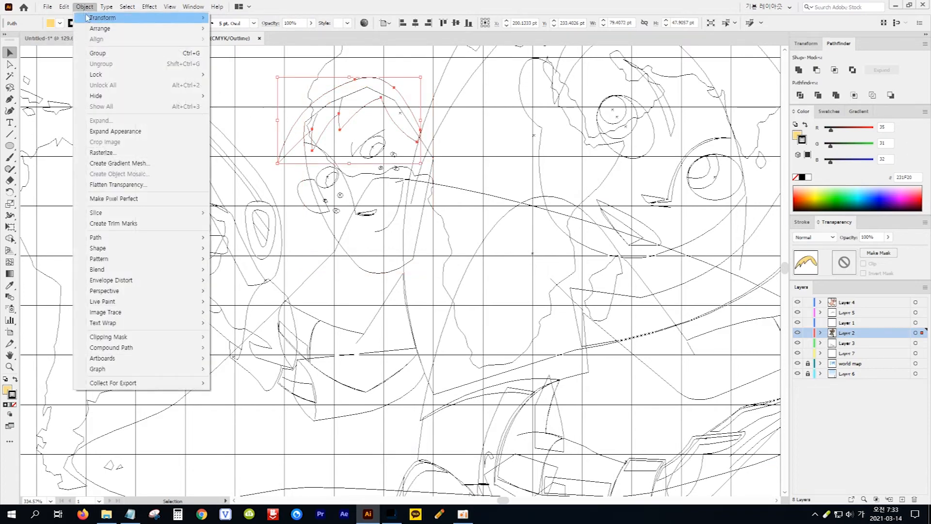
{"action": "mouse_move", "coordinate": [155, 28]}
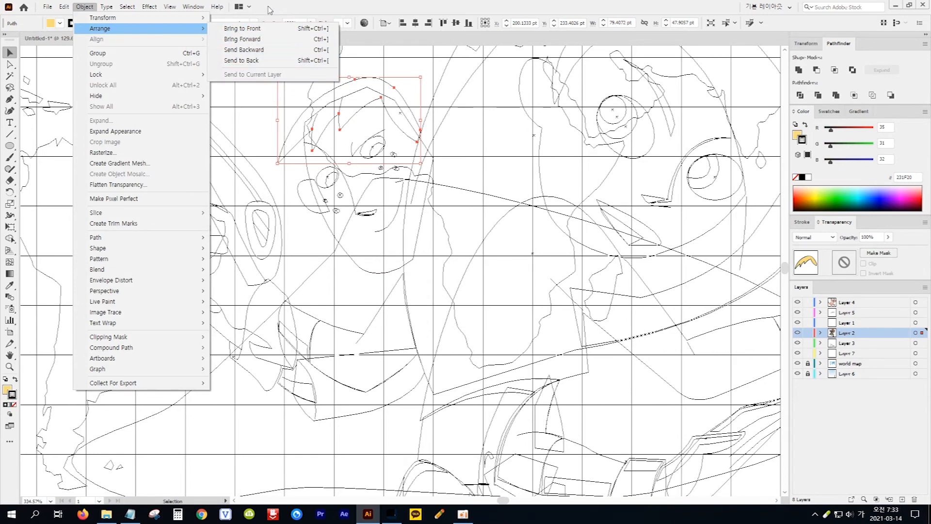
{"action": "mouse_move", "coordinate": [170, 7]}
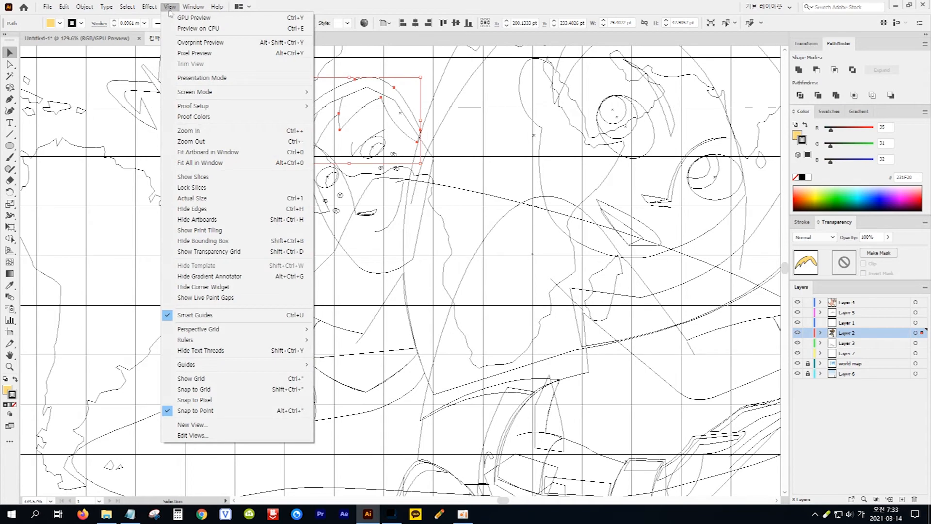
{"action": "left_click", "coordinate": [183, 20]}
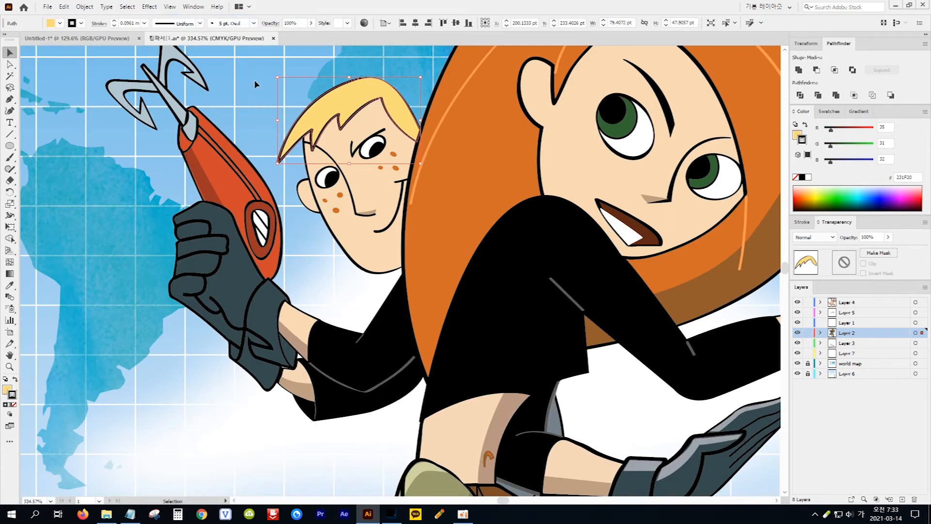
{"action": "left_click", "coordinate": [255, 81]}
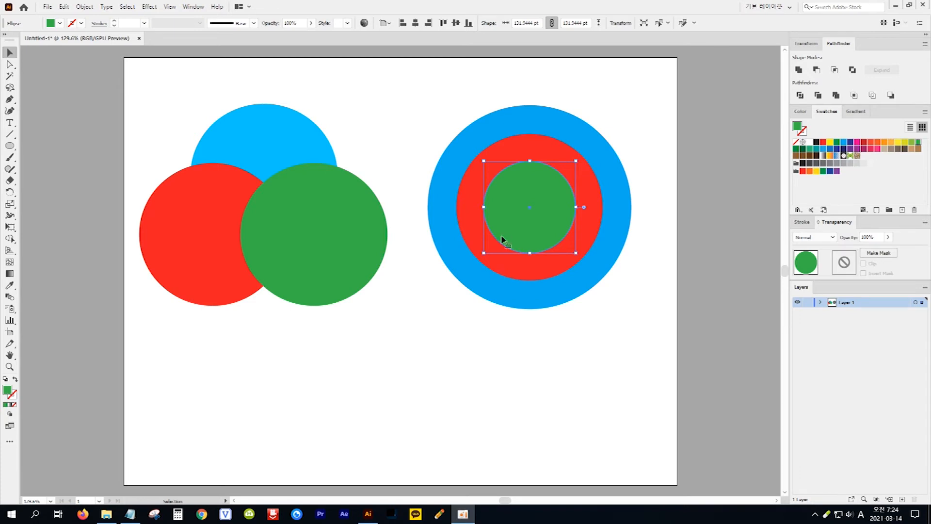
Step: Add the text "일러스트레이터" in the empty area below the circles
{"action": "left_click", "coordinate": [10, 123]}
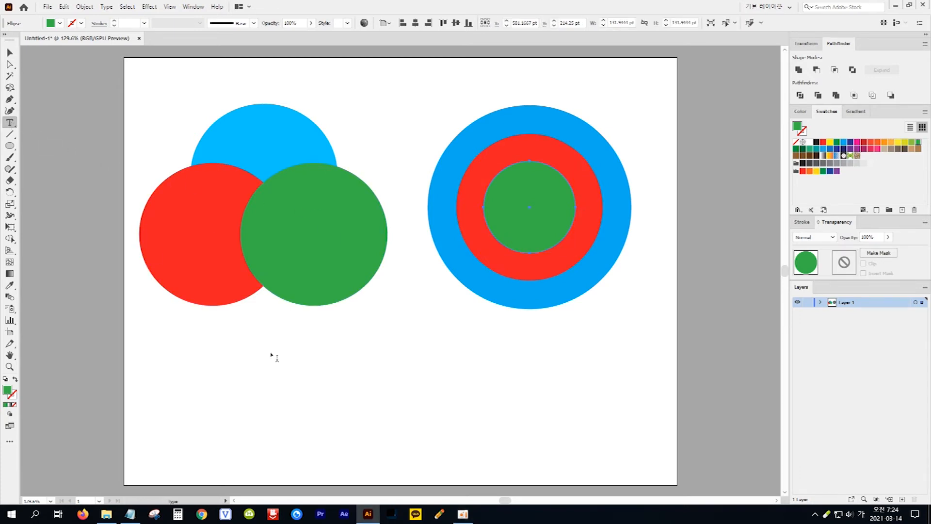
{"action": "left_click", "coordinate": [320, 369]}
{"action": "type", "text": "일러스트레이터"}
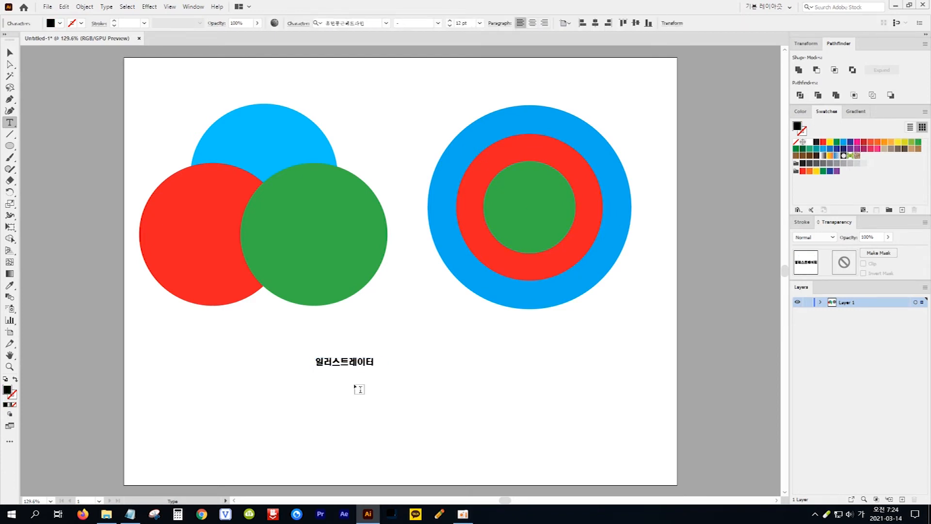
Step: Keep the text's current font, scale the text up proportionally to about 68 pt and centre it below the circles
{"action": "left_click", "coordinate": [11, 53]}
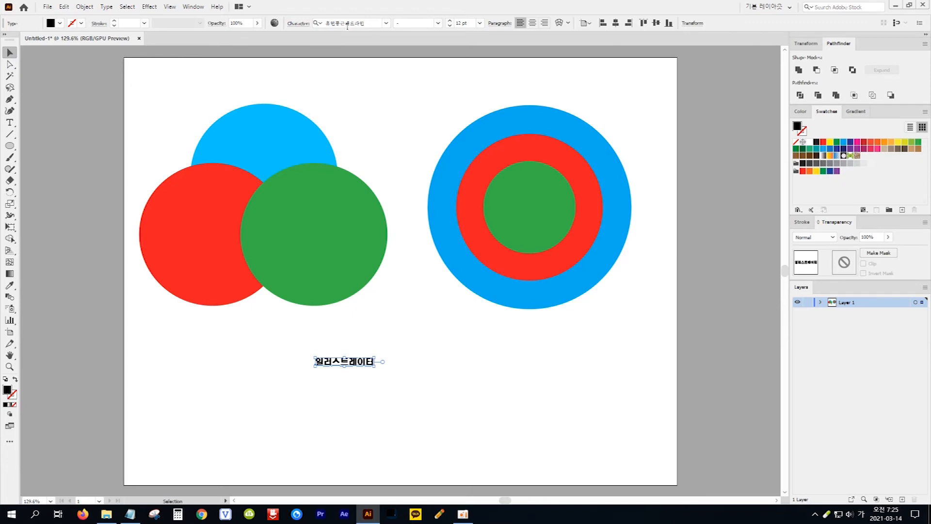
{"action": "left_click", "coordinate": [386, 23]}
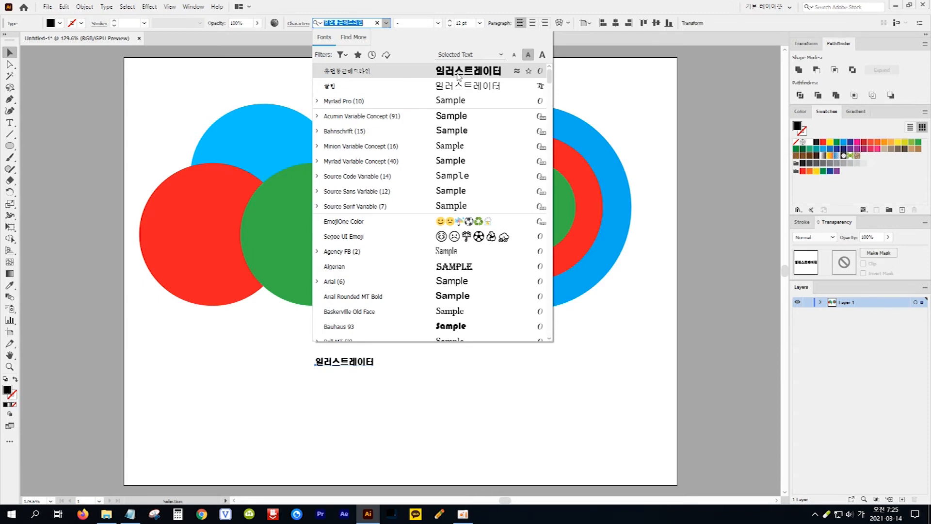
{"action": "left_click", "coordinate": [458, 76]}
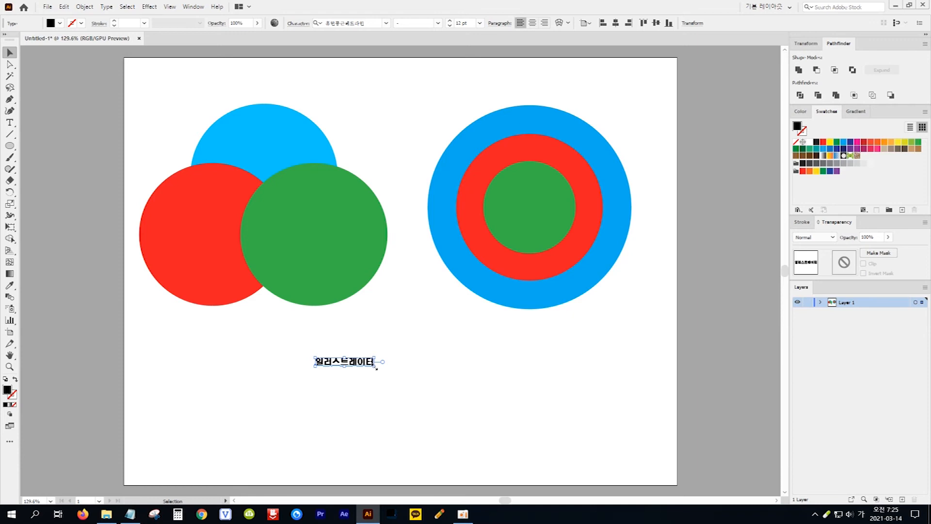
{"action": "key", "text": "shift"}
{"action": "left_click_drag", "start_coordinate": [376, 368], "coordinate": [646, 418]}
{"action": "left_click_drag", "start_coordinate": [542, 383], "coordinate": [461, 349]}
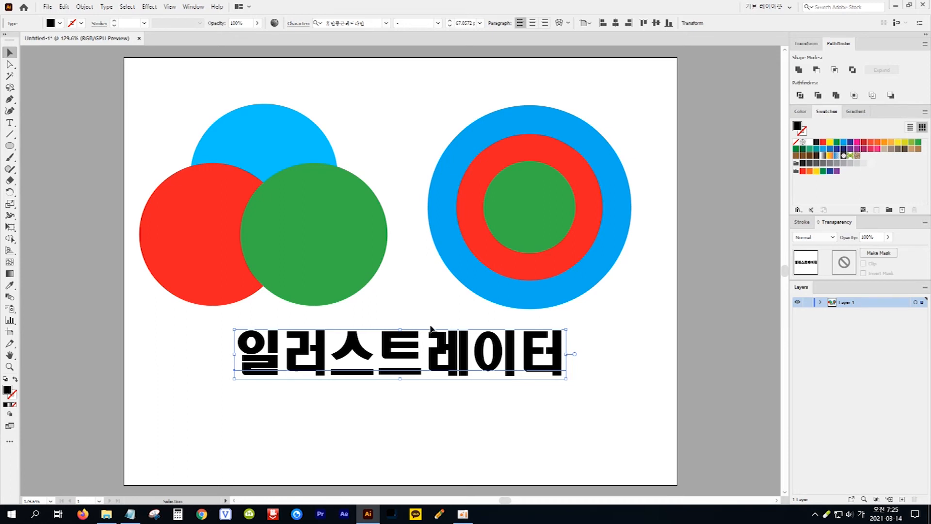
Step: Convert the enlarged "일러스트레이터" text to outlines
{"action": "left_click", "coordinate": [107, 8]}
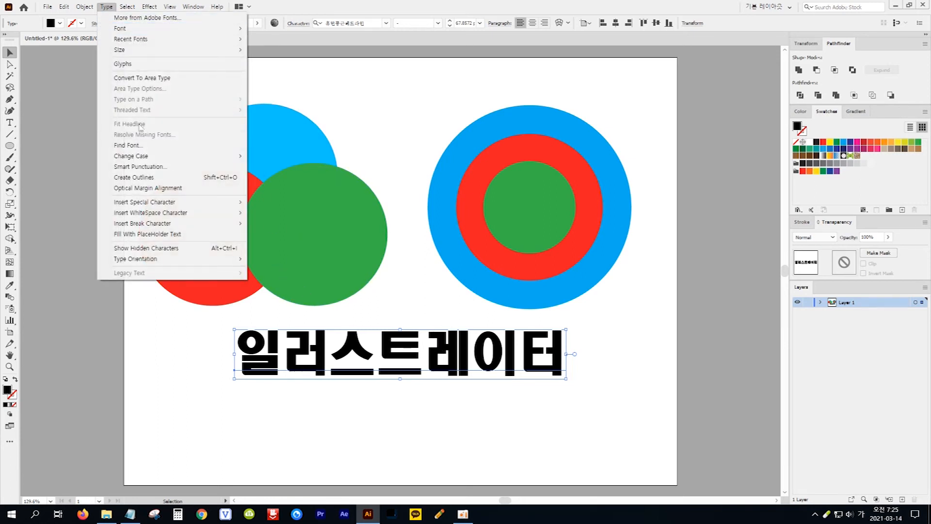
{"action": "left_click", "coordinate": [174, 179]}
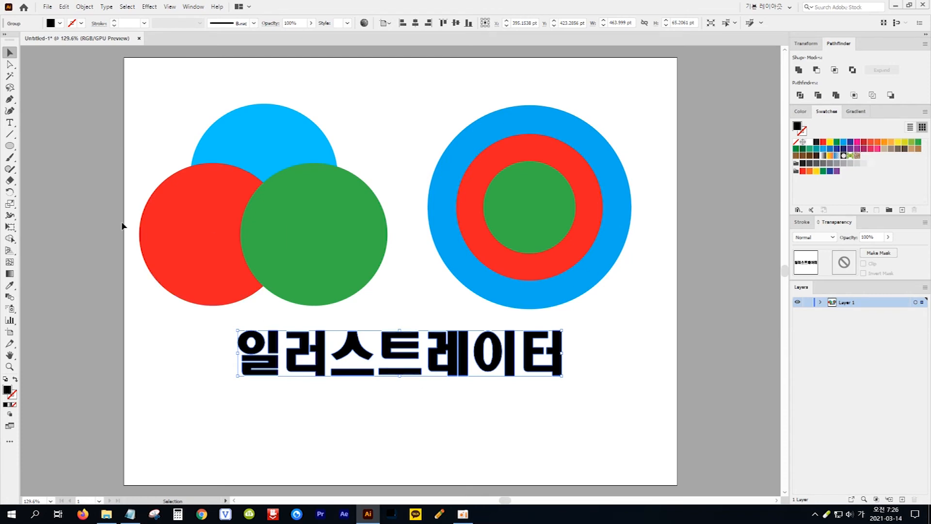
Step: Draw a horizontal line about 461 pt long below the lettering and give it a black stroke
{"action": "left_click_drag", "start_coordinate": [10, 134], "coordinate": [51, 137]}
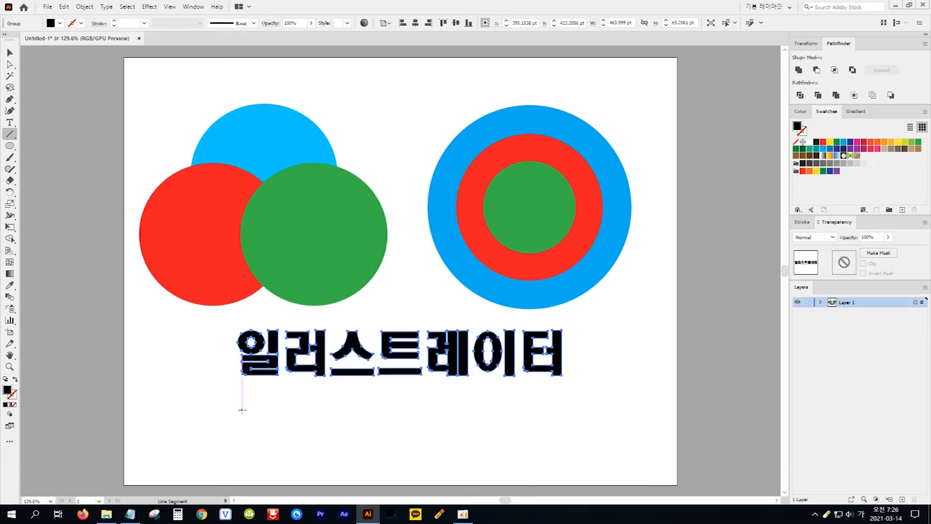
{"action": "left_click_drag", "start_coordinate": [242, 411], "coordinate": [564, 413]}
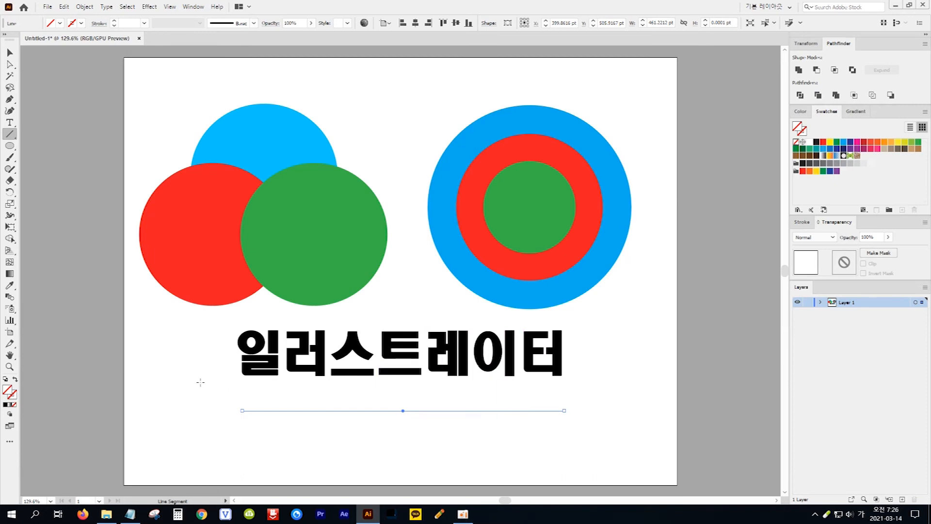
{"action": "left_click", "coordinate": [11, 395]}
{"action": "left_click", "coordinate": [12, 397]}
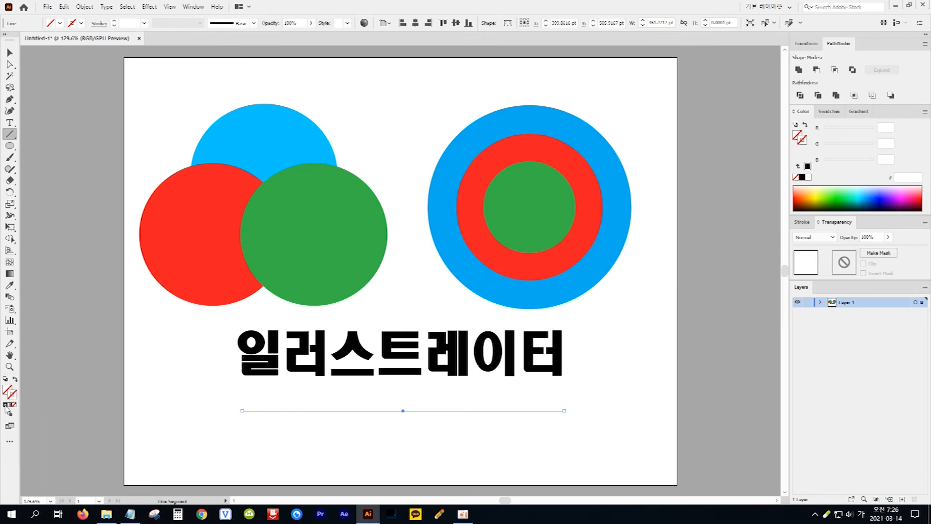
{"action": "left_click", "coordinate": [5, 405]}
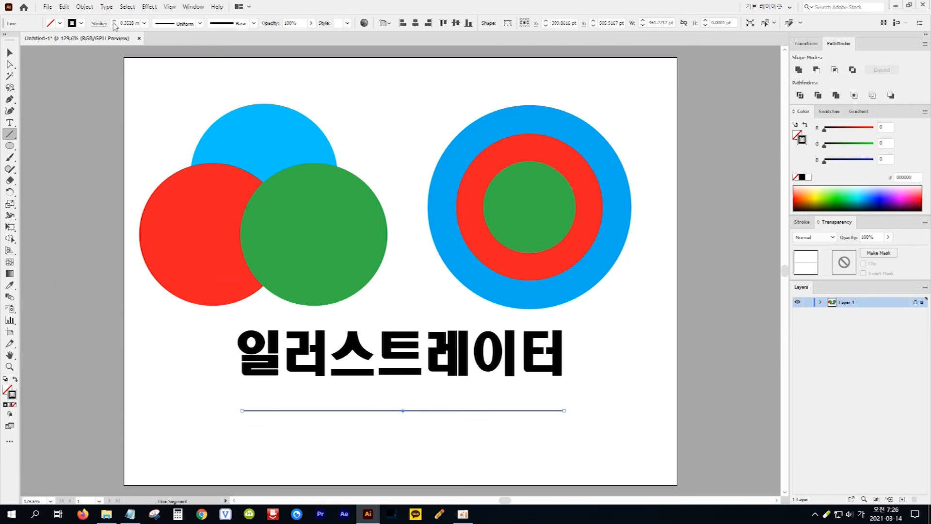
Step: Thicken the horizontal line's stroke to 11 mm
{"action": "left_click", "coordinate": [115, 22]}
{"action": "left_click", "coordinate": [114, 22]}
{"action": "left_click", "coordinate": [114, 22]}
{"action": "left_click", "coordinate": [115, 23]}
{"action": "left_click", "coordinate": [114, 22]}
{"action": "left_click", "coordinate": [114, 22]}
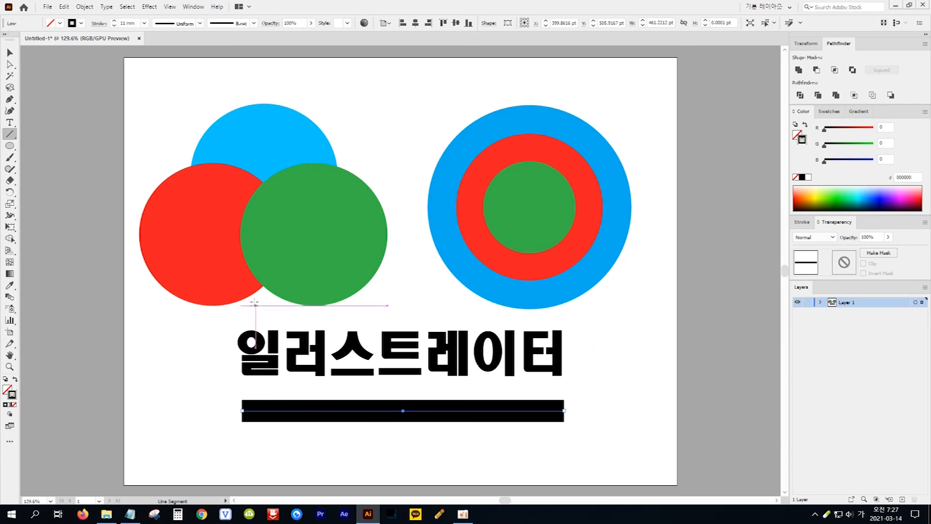
Step: Convert the thick line's stroke into a filled shape with Outline Stroke
{"action": "left_click", "coordinate": [85, 6]}
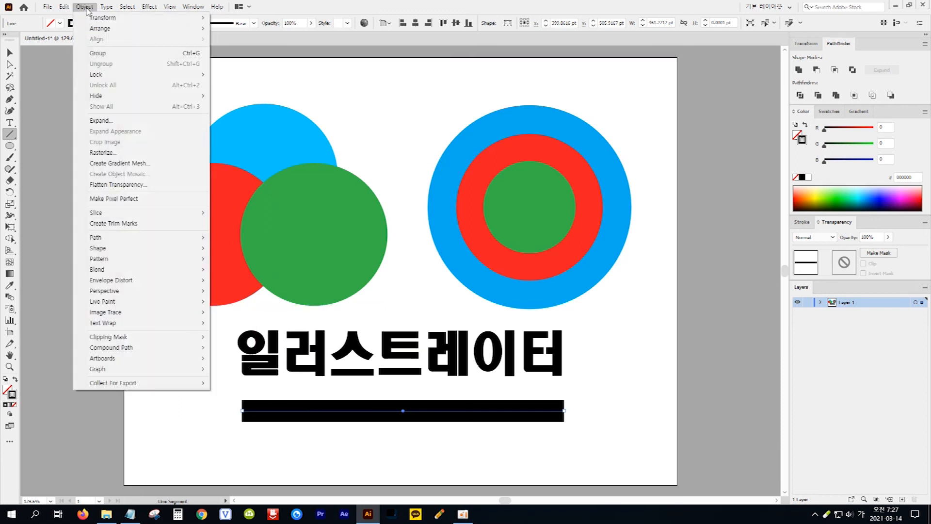
{"action": "mouse_move", "coordinate": [98, 240]}
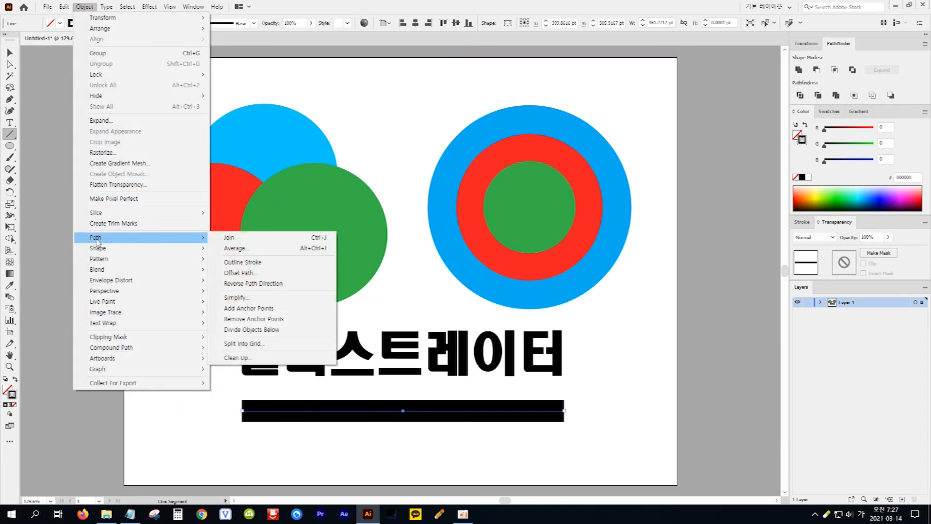
{"action": "left_click", "coordinate": [274, 263]}
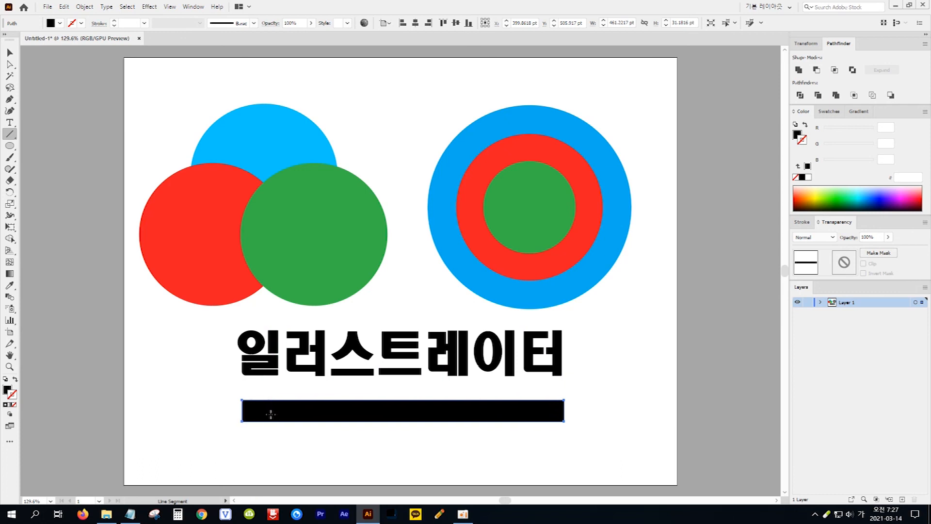
Step: Fill the outlined bar below the lettering with the magenta-pink swatch
{"action": "left_click", "coordinate": [7, 390]}
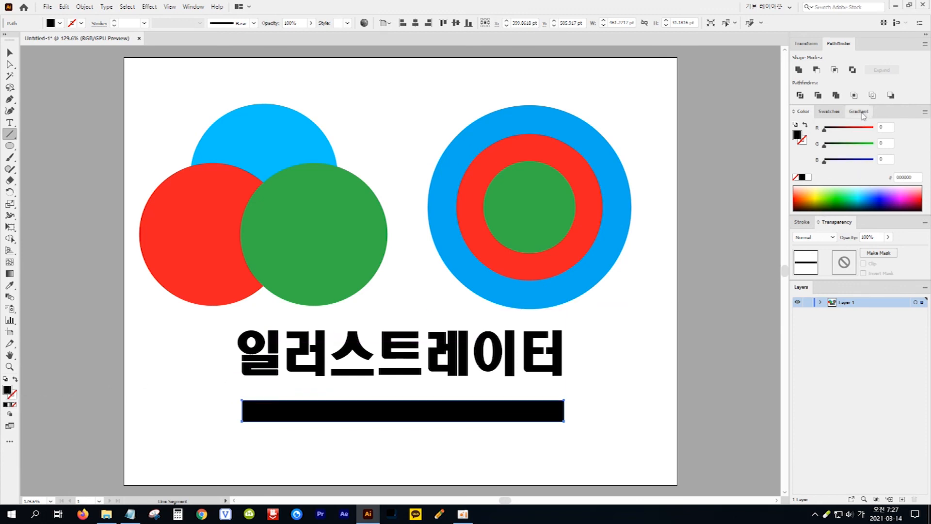
{"action": "left_click", "coordinate": [829, 111]}
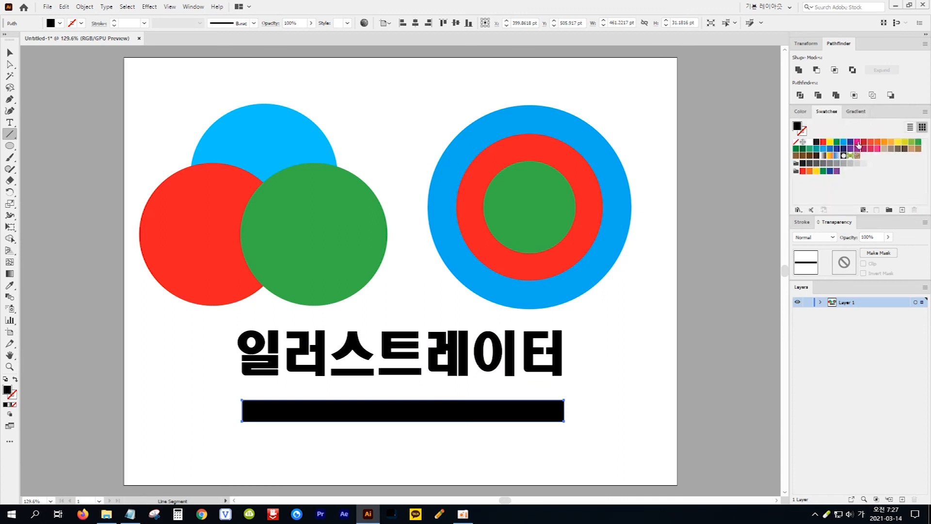
{"action": "left_click", "coordinate": [857, 142]}
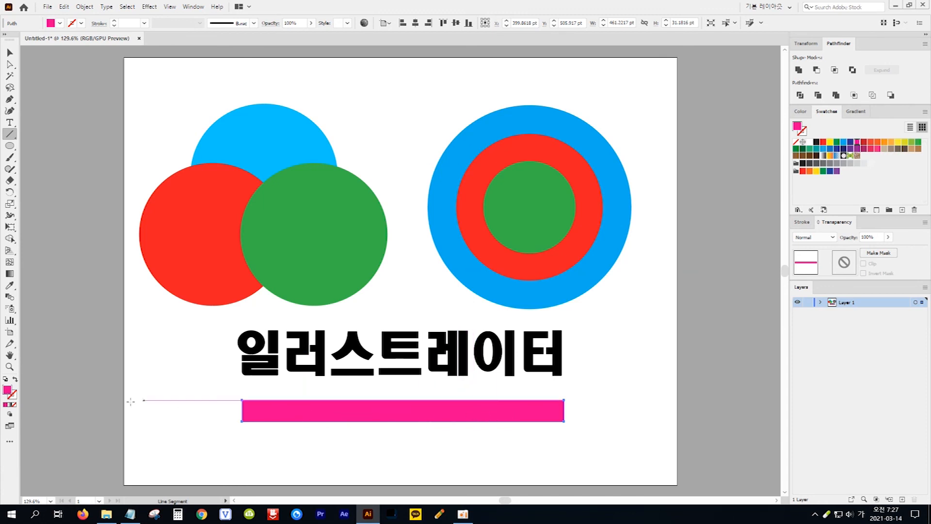
Step: Add a black stroke to the pink bar and set its weight to 1 mm
{"action": "left_click", "coordinate": [14, 396]}
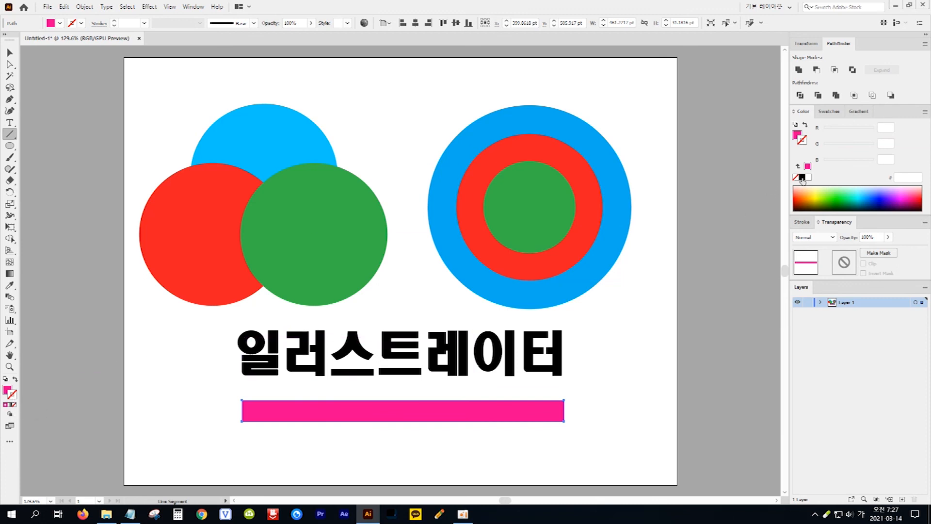
{"action": "left_click", "coordinate": [802, 177]}
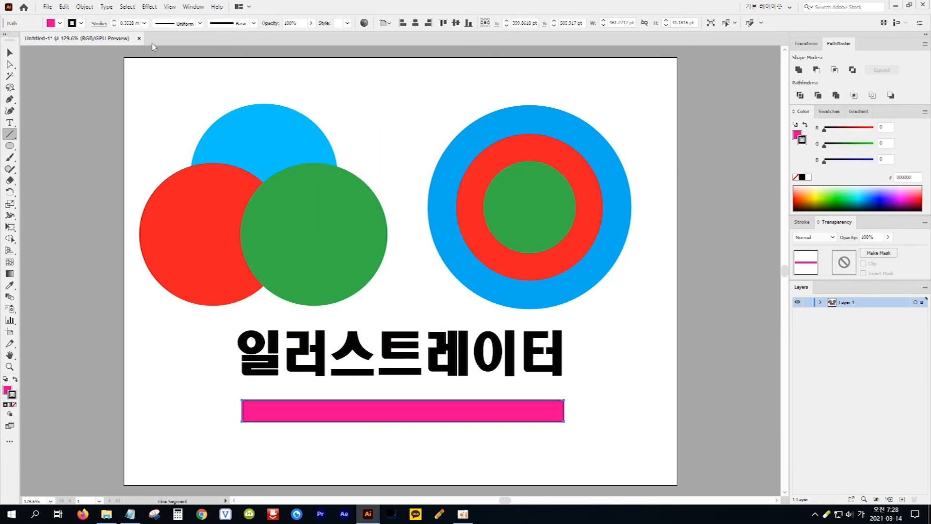
{"action": "left_click", "coordinate": [115, 22]}
{"action": "left_click", "coordinate": [115, 21]}
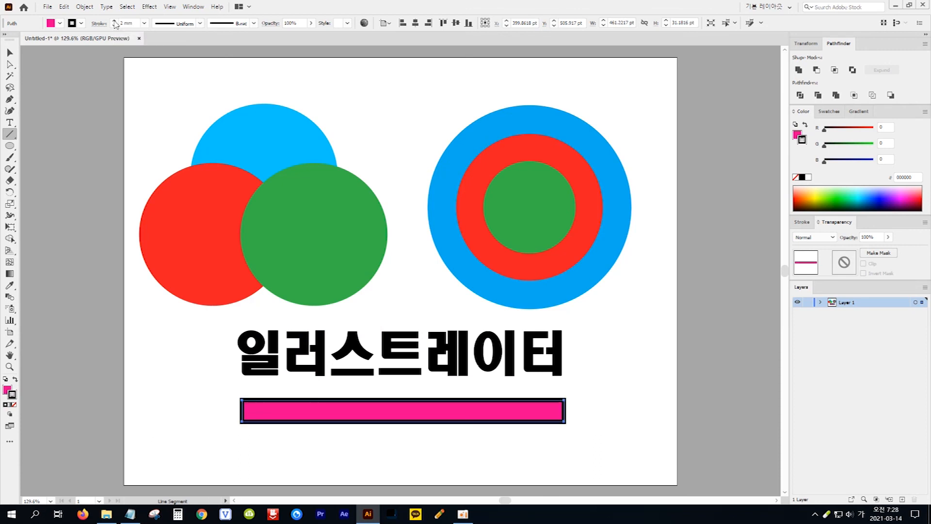
{"action": "left_click", "coordinate": [115, 26]}
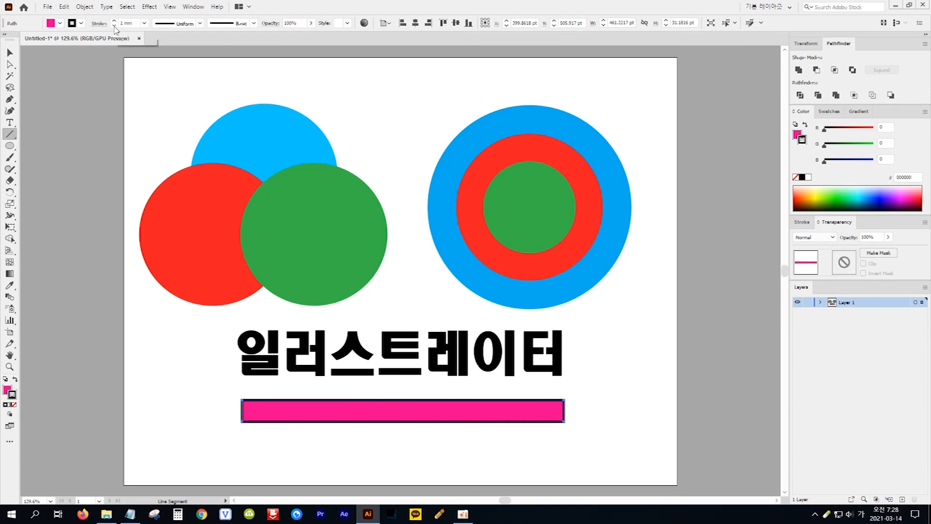